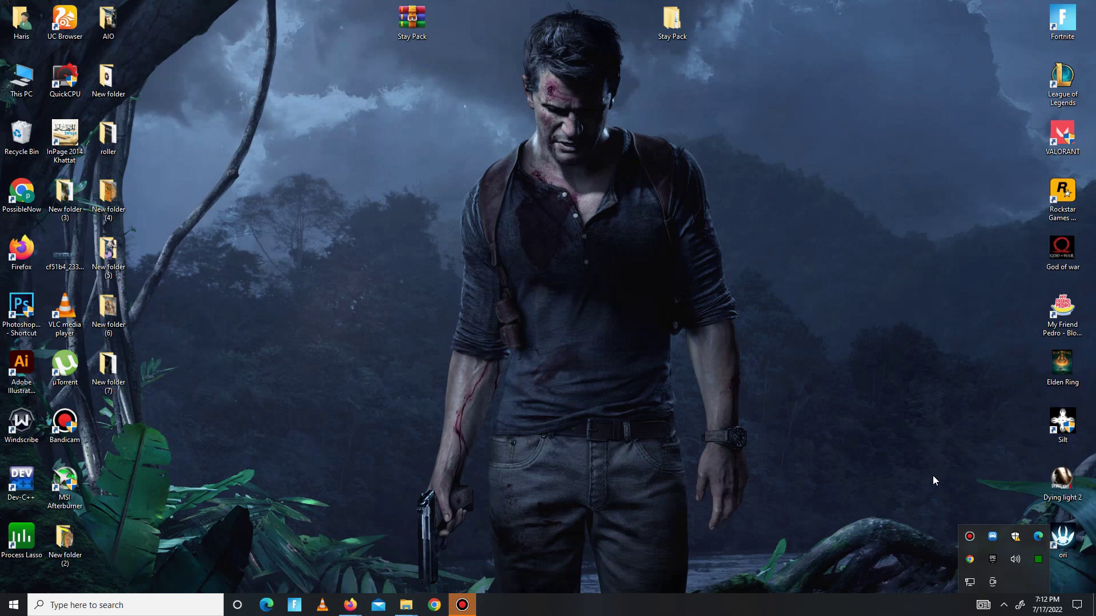
# Step: Dismiss the hidden tray icons flyout so only the desktop shortcuts and folders show
pyautogui.click(520, 386)
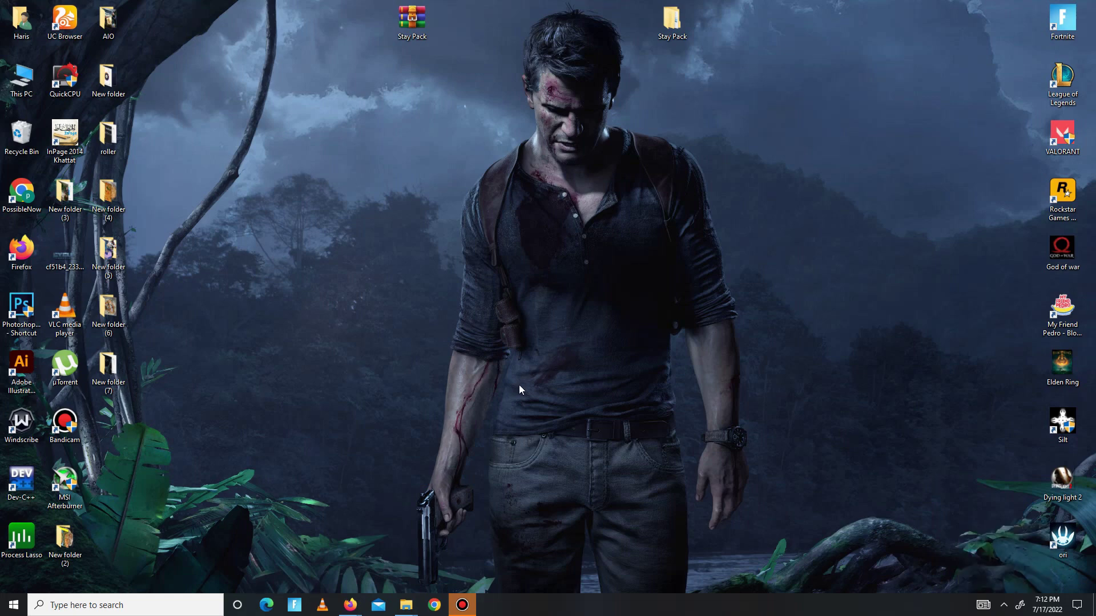
pyautogui.click(13, 605)
pyautogui.scroll(-5, 116, 485)
pyautogui.scroll(-15, 122, 485)
pyautogui.scroll(-4, 122, 483)
pyautogui.click(112, 467)
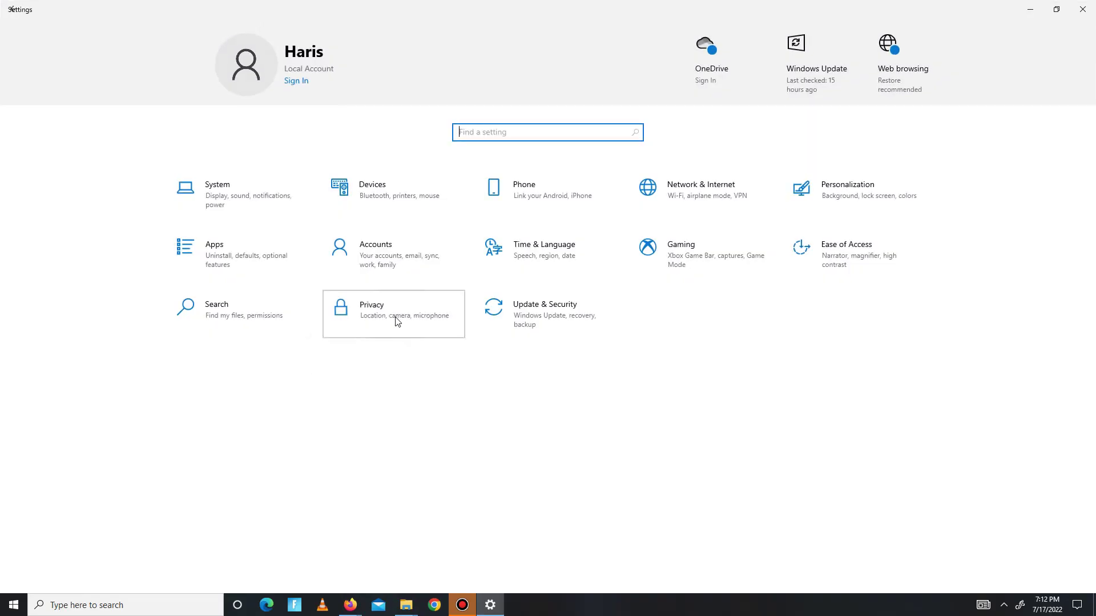
pyautogui.click(398, 323)
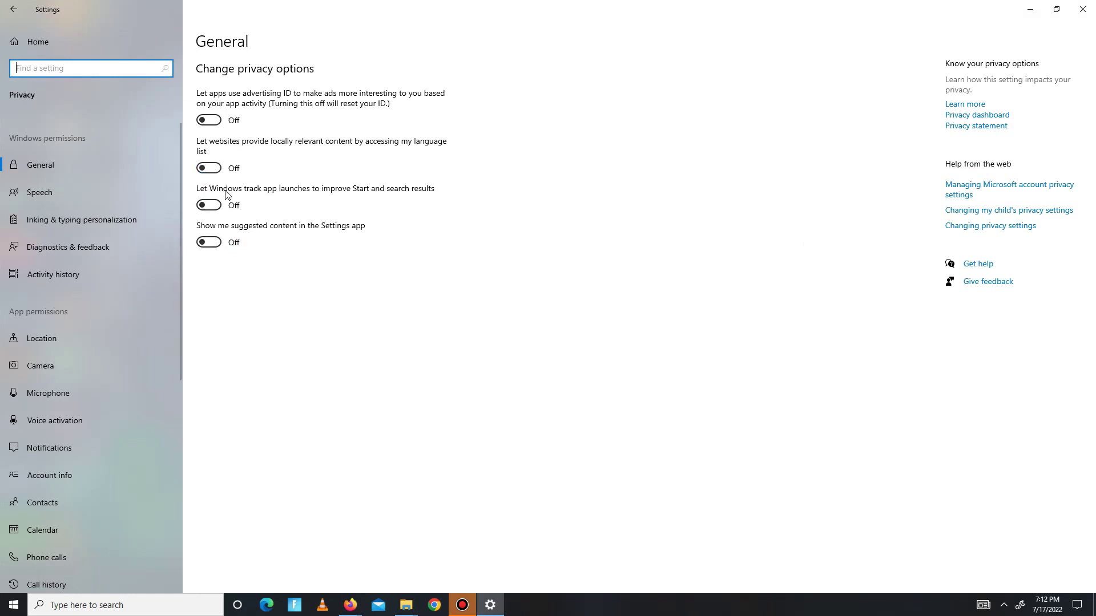
pyautogui.scroll(-6, 96, 314)
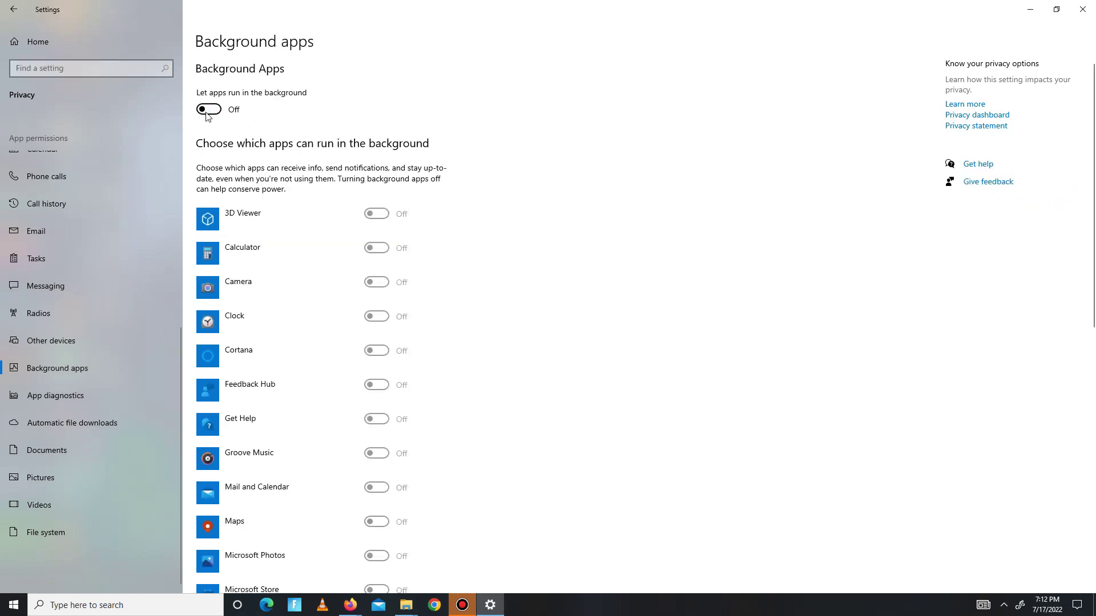
pyautogui.click(12, 10)
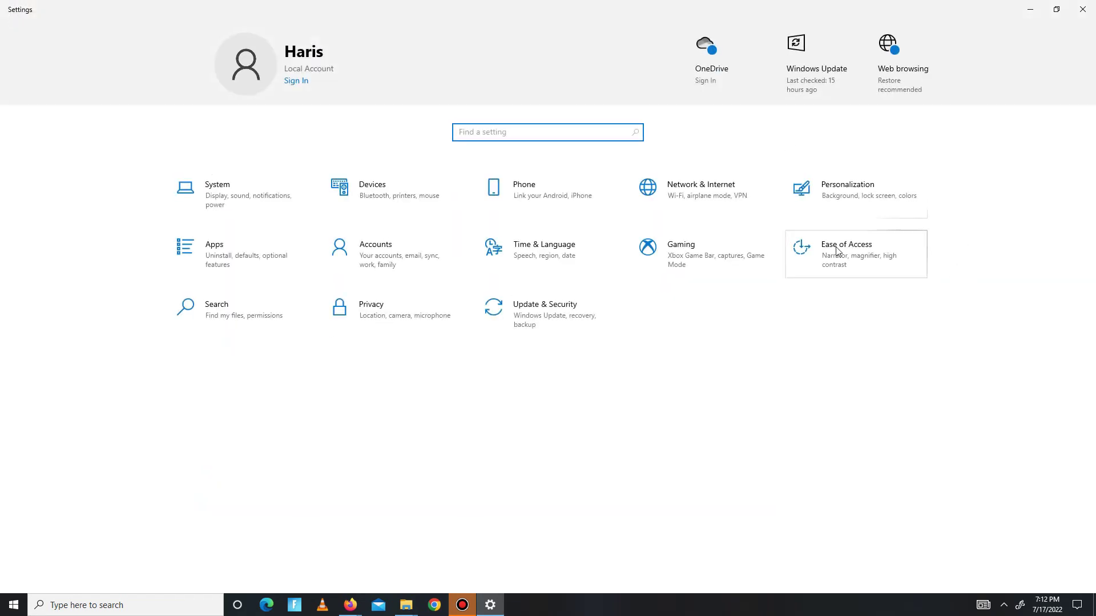
pyautogui.click(655, 267)
pyautogui.click(78, 190)
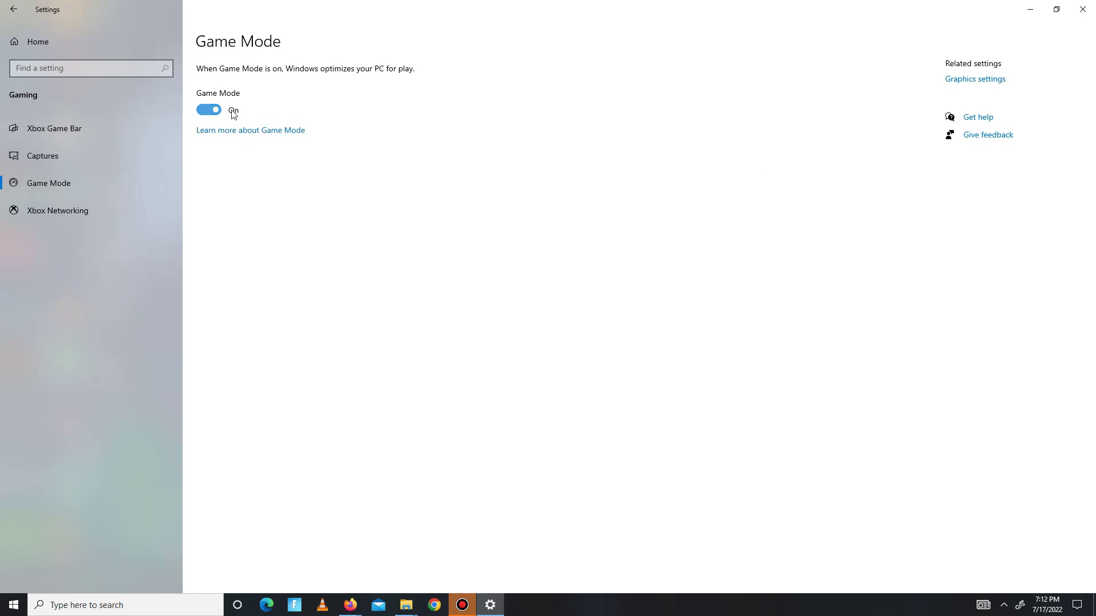
pyautogui.click(1084, 11)
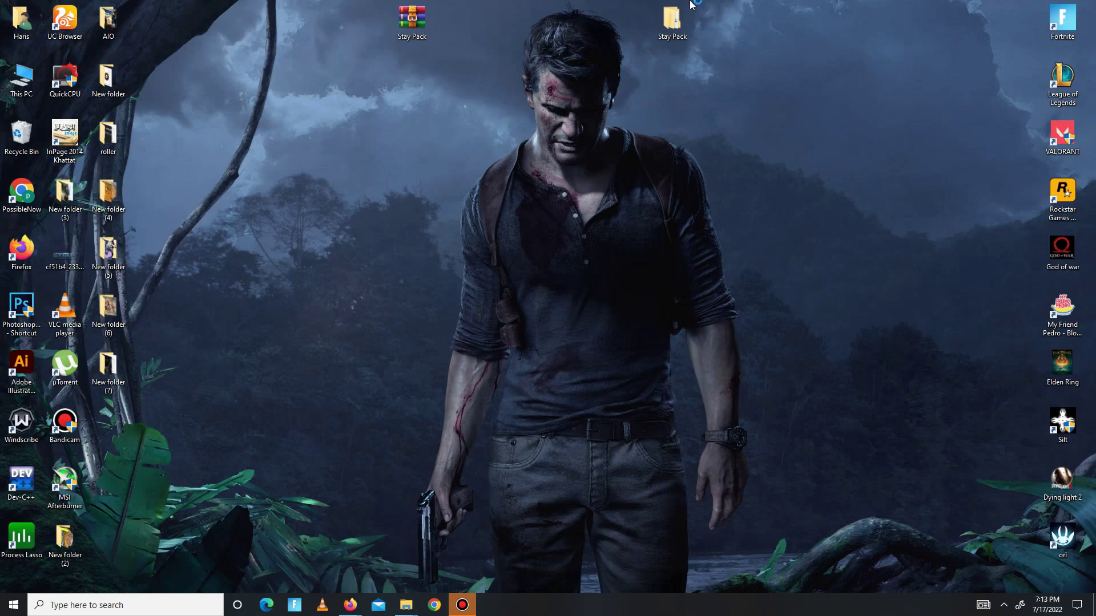
# Step: Extract the Stay Pack archive in place on the desktop
pyautogui.moveTo(695, 3); pyautogui.dragTo(369, 93)
pyautogui.click(417, 33)
pyautogui.rightClick(416, 32)
pyautogui.click(476, 96)
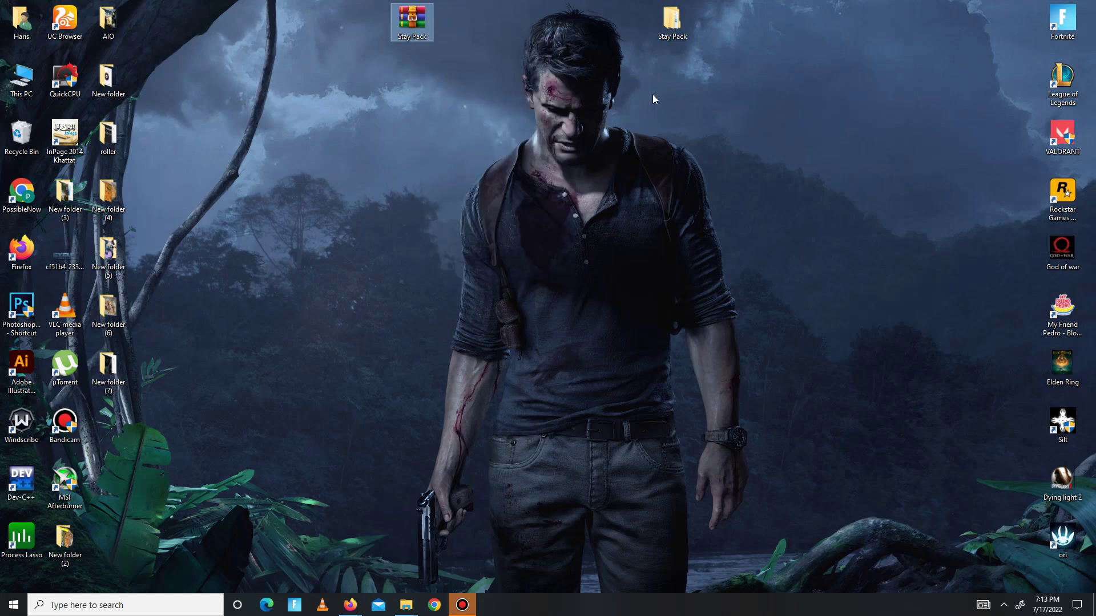
# Step: Open the Stay Pack folder maximized and launch Directx 12 from its DX folder
pyautogui.doubleClick(679, 32)
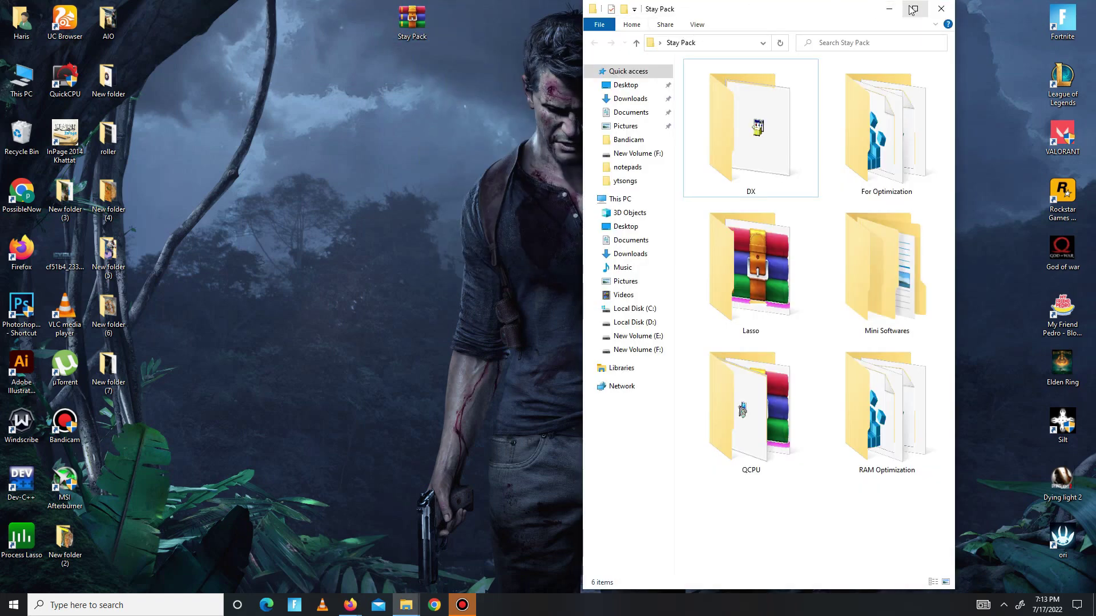
pyautogui.click(915, 9)
pyautogui.moveTo(189, 244); pyautogui.dragTo(1011, 89)
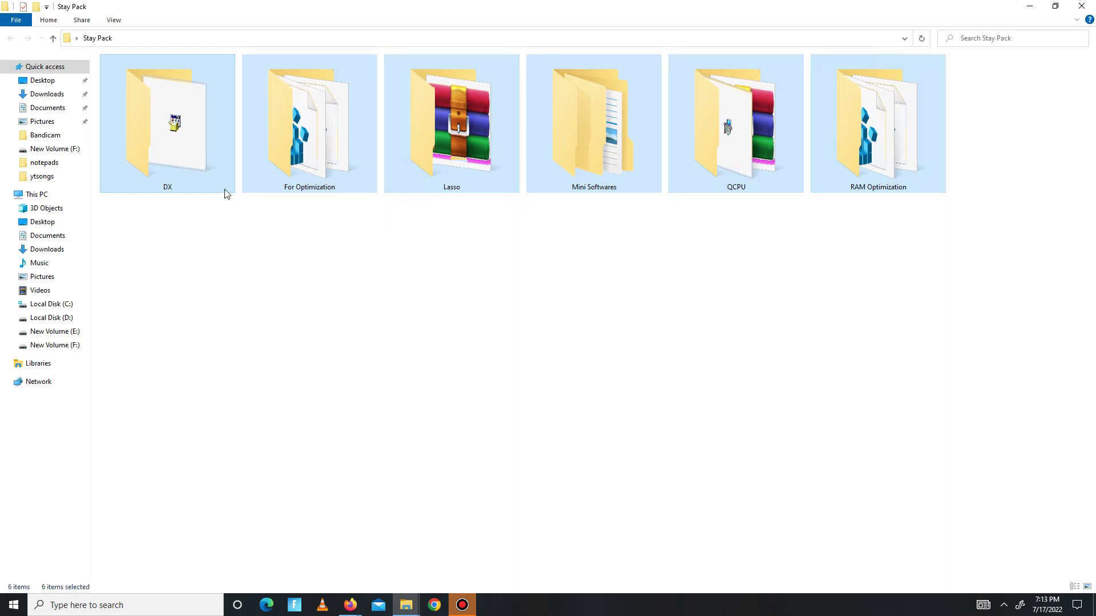
pyautogui.doubleClick(190, 163)
pyautogui.click(143, 77)
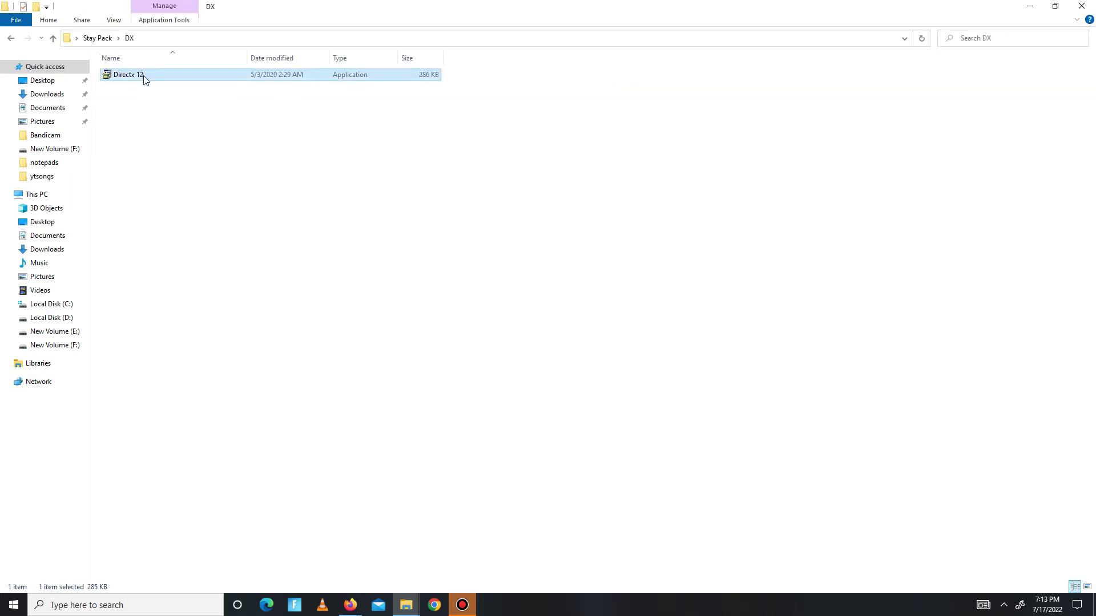
pyautogui.doubleClick(145, 80)
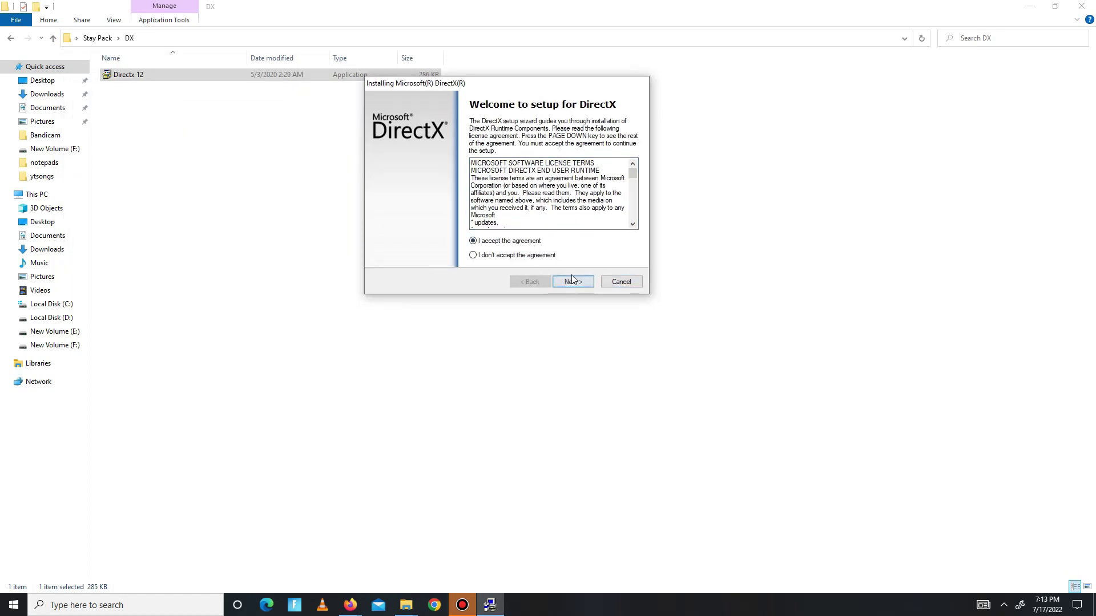
# Step: Accept the DirectX license agreement and continue without installing the Bing Bar
pyautogui.click(531, 242)
pyautogui.press('Return')
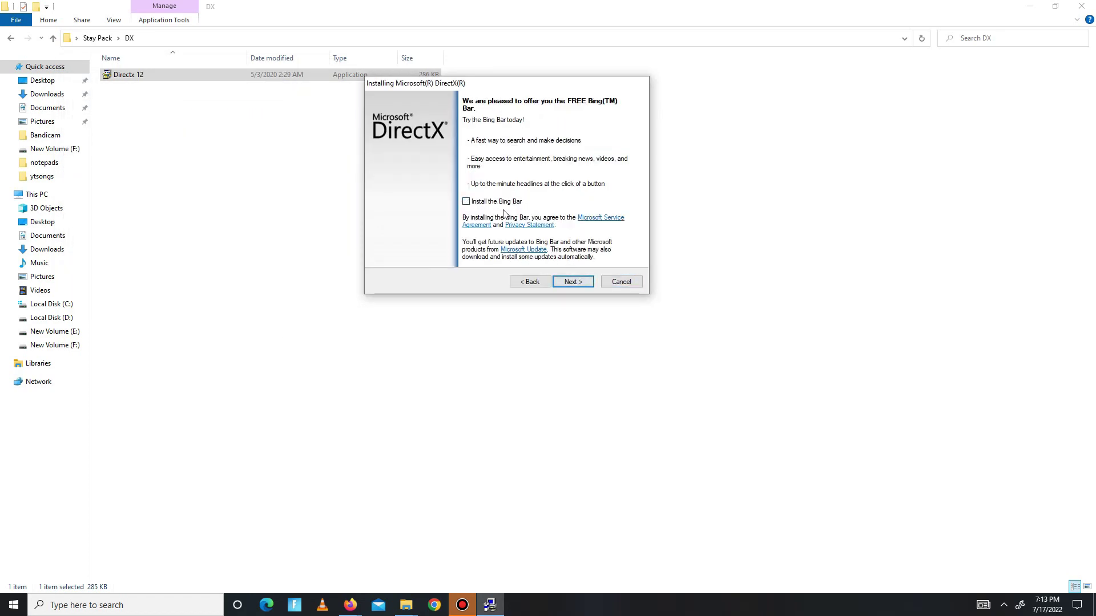
pyautogui.click(581, 282)
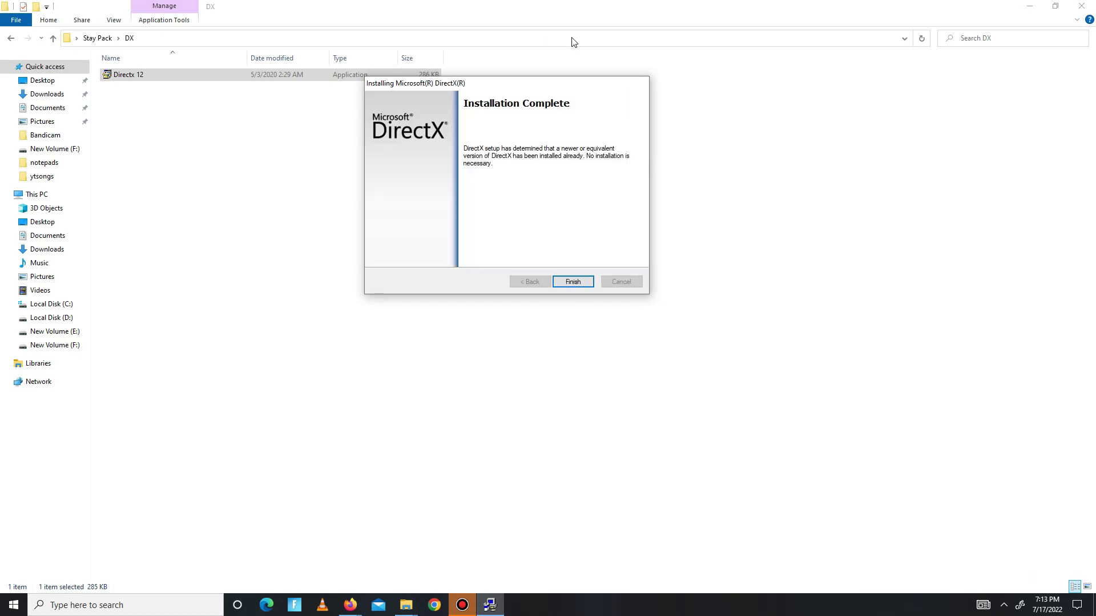
# Step: Finish DirectX setup and open the For Optimization folder in Stay Pack
pyautogui.click(571, 282)
pyautogui.click(11, 38)
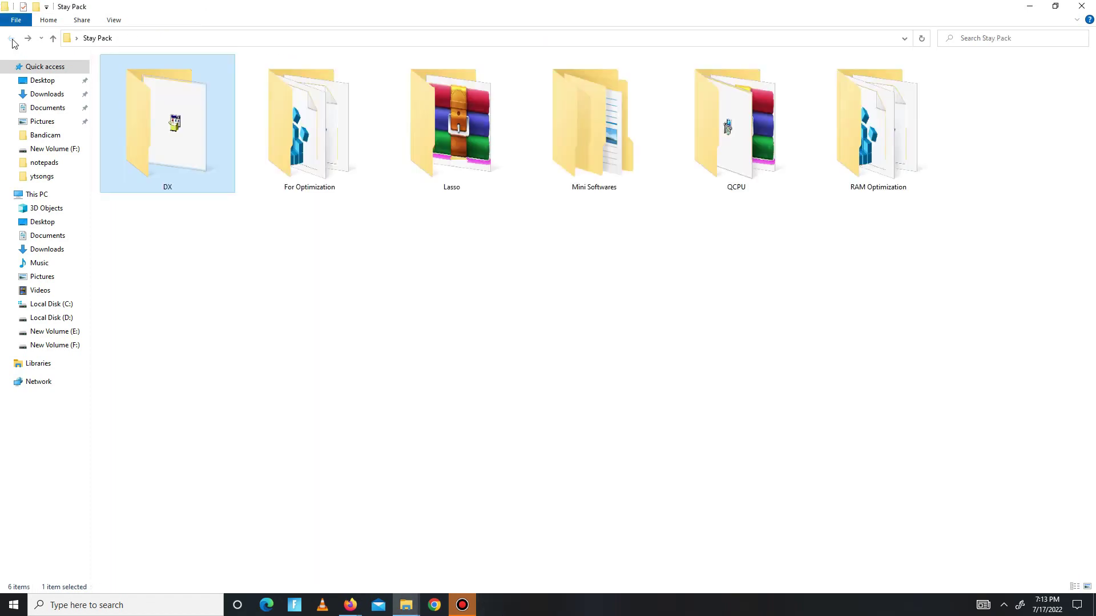
pyautogui.doubleClick(330, 157)
pyautogui.moveTo(222, 295); pyautogui.dragTo(227, 45)
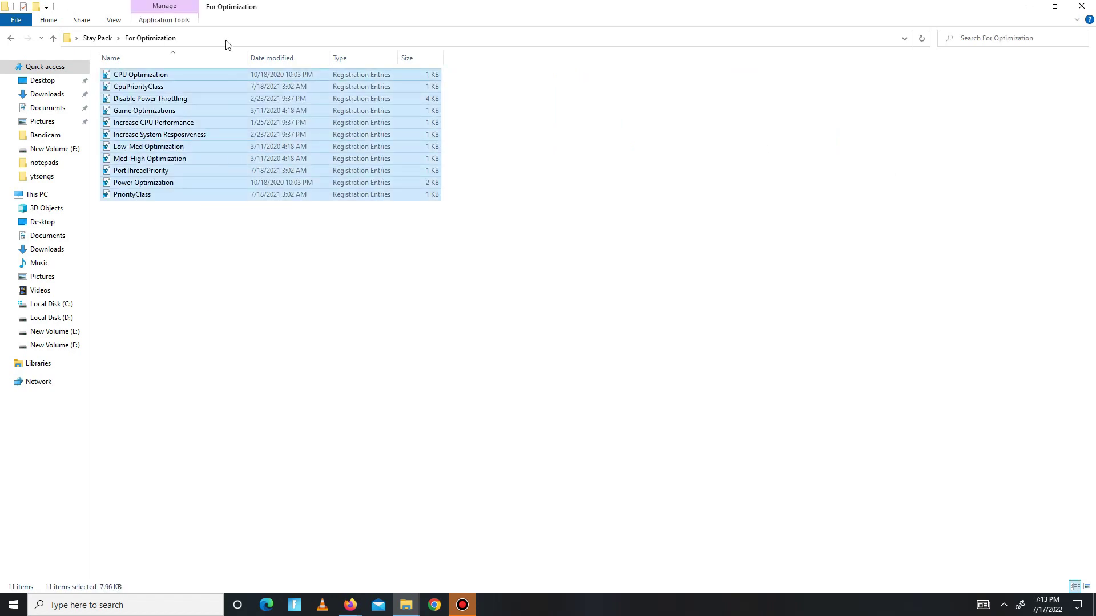
# Step: Merge CPU Optimization, CpuPriorityClass, Disable Power Throttling, Game Optimizations and Increase CPU Performance into the registry
pyautogui.doubleClick(183, 76)
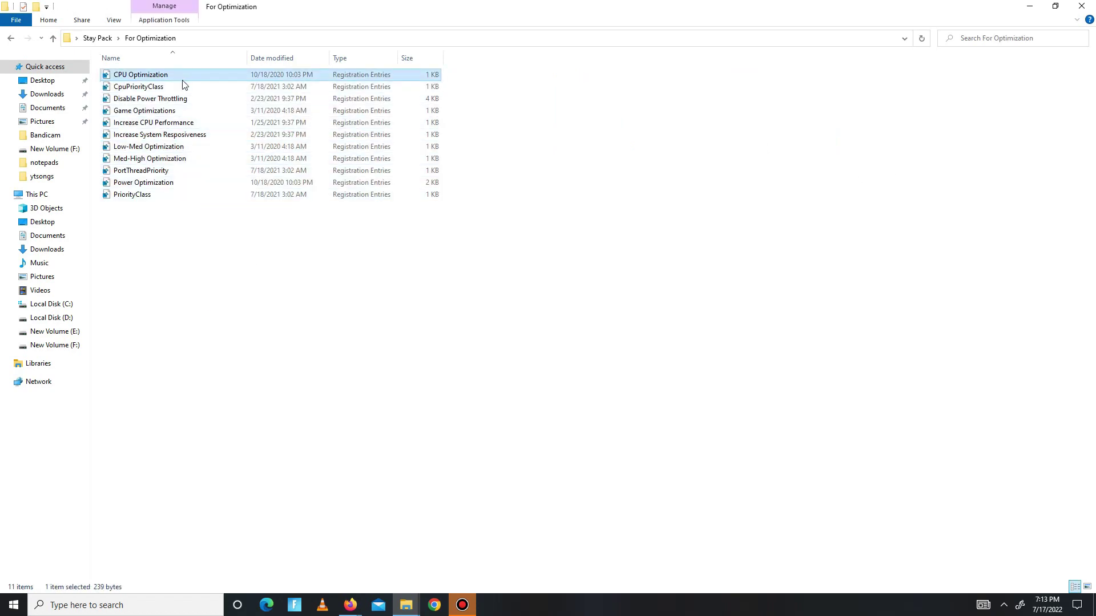
pyautogui.press('Return')
pyautogui.press('Return')
pyautogui.press('Down')
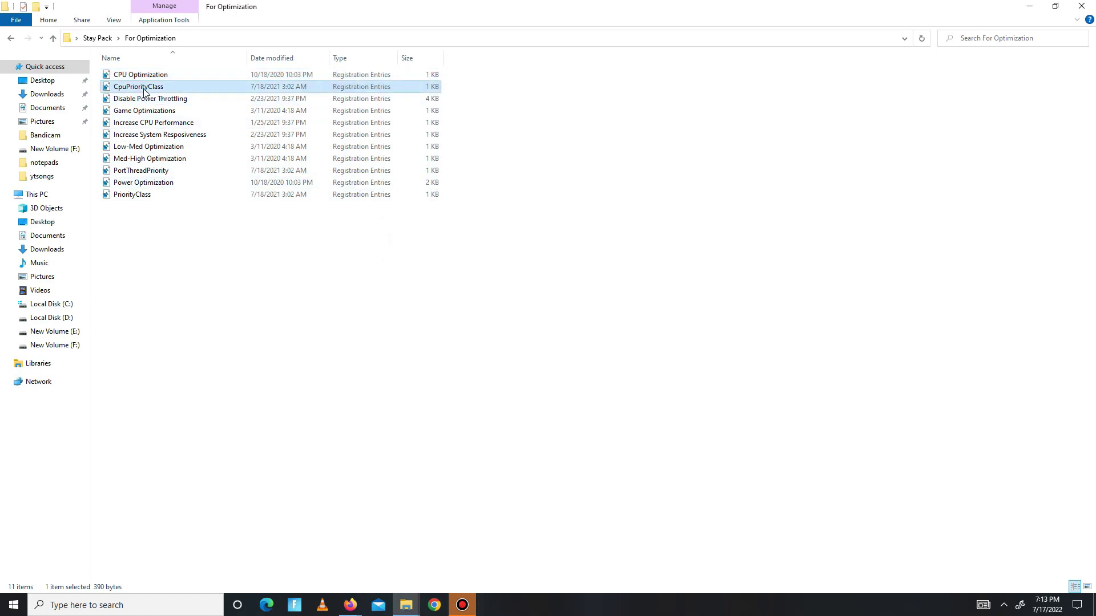
pyautogui.press('Return')
pyautogui.press('Return')
pyautogui.press('Return')
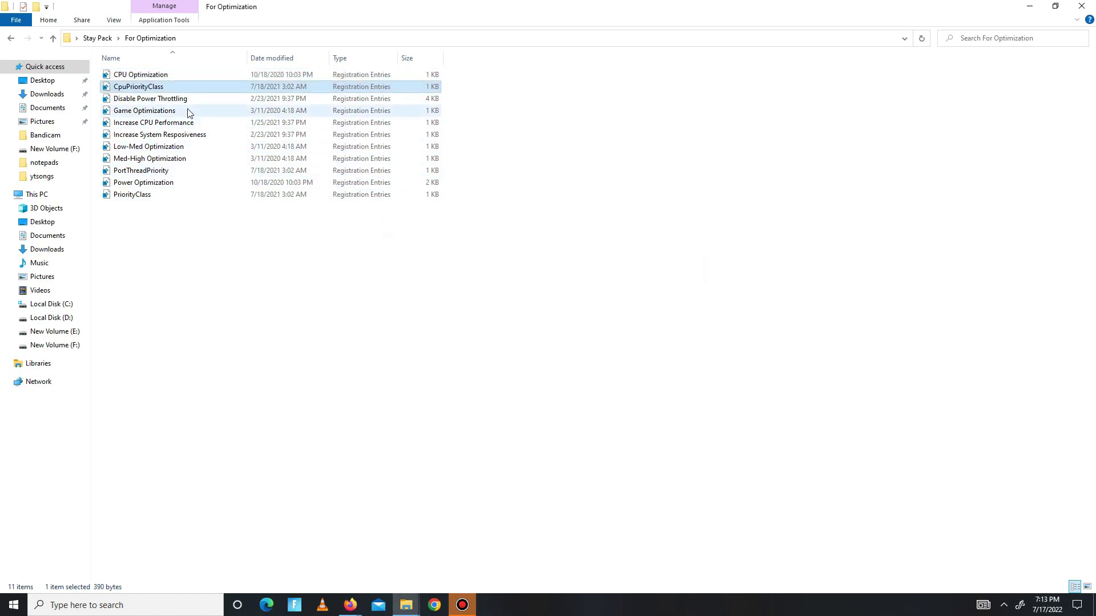
pyautogui.press('Down')
pyautogui.press('Return')
pyautogui.press('Return')
pyautogui.press('Return')
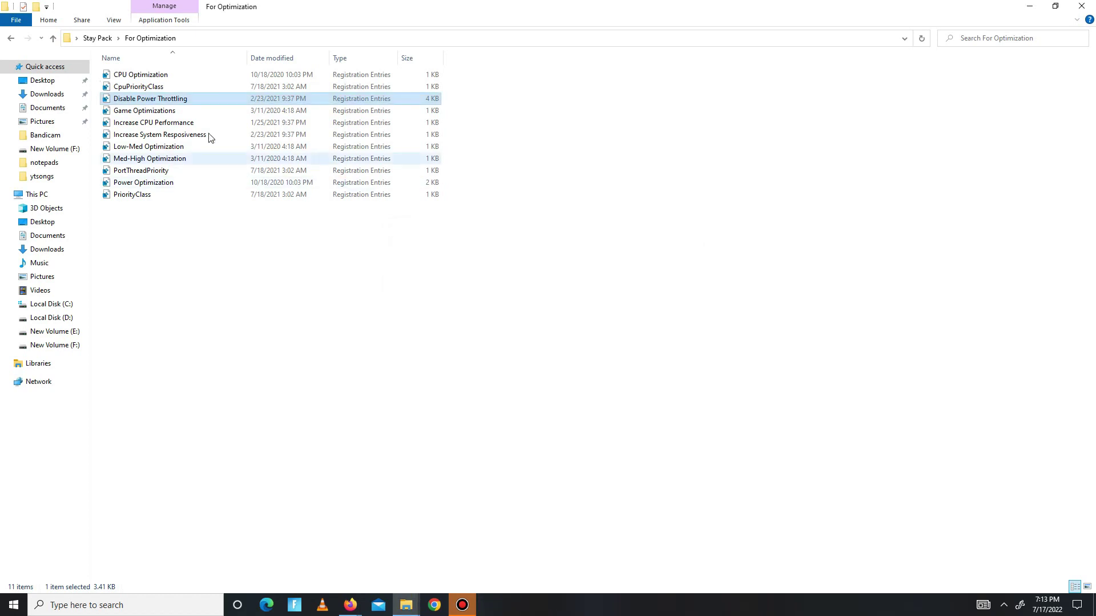
pyautogui.press('Down')
pyautogui.press('Return')
pyautogui.press('Return')
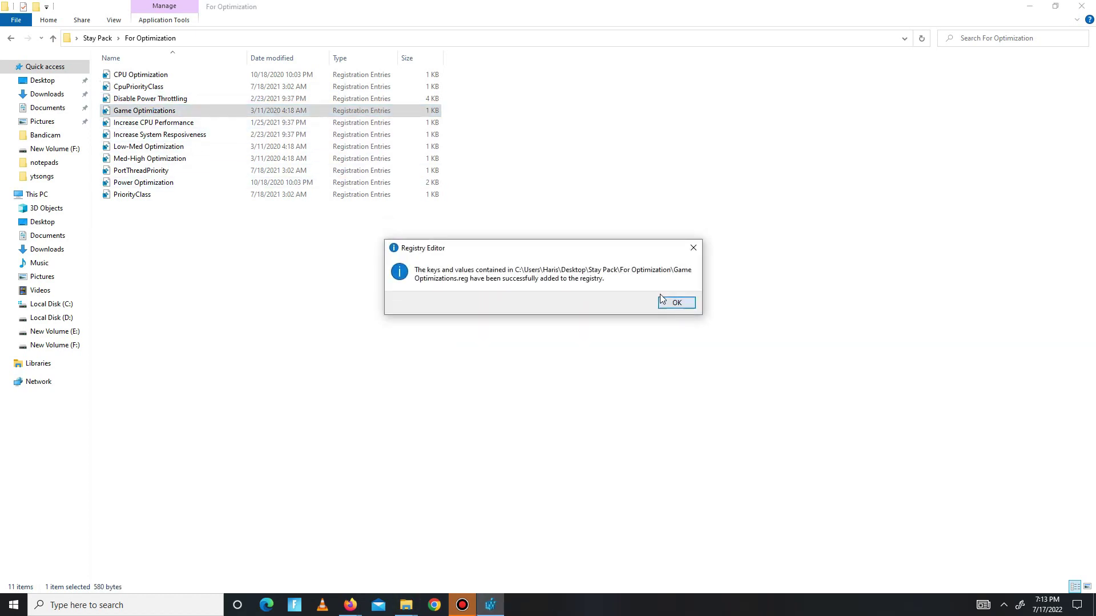
pyautogui.press('Return')
pyautogui.press('Down')
pyautogui.press('Return')
pyautogui.press('Return')
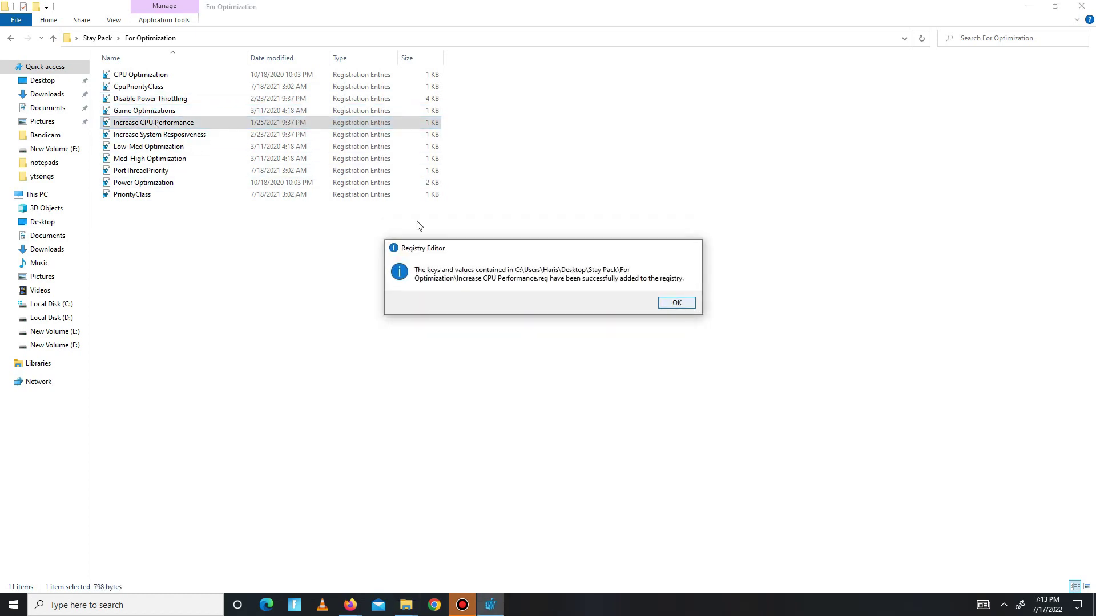
pyautogui.press('Return')
pyautogui.press('Down')
# Step: Merge the PortThreadPriority, Power Optimization, PriorityClass and Increase System Responsiveness tweaks into the registry
pyautogui.press('Return')
pyautogui.press('Return')
pyautogui.press('Return')
pyautogui.press('Down')
pyautogui.press('Down')
pyautogui.press('Return')
pyautogui.press('Return')
pyautogui.press('Return')
pyautogui.press('Down')
pyautogui.press('Return')
pyautogui.click(630, 318)
pyautogui.click(671, 303)
pyautogui.doubleClick(228, 184)
pyautogui.click(631, 318)
pyautogui.click(674, 304)
pyautogui.doubleClick(176, 196)
pyautogui.click(631, 318)
pyautogui.press('Return')
pyautogui.hotkey('ctrl', 'a')
# Step: Navigate from Stay Pack through Lasso into the Process Lasso Pro 9.8.2.2 Setup folder and select processlassosetup64
pyautogui.click(14, 38)
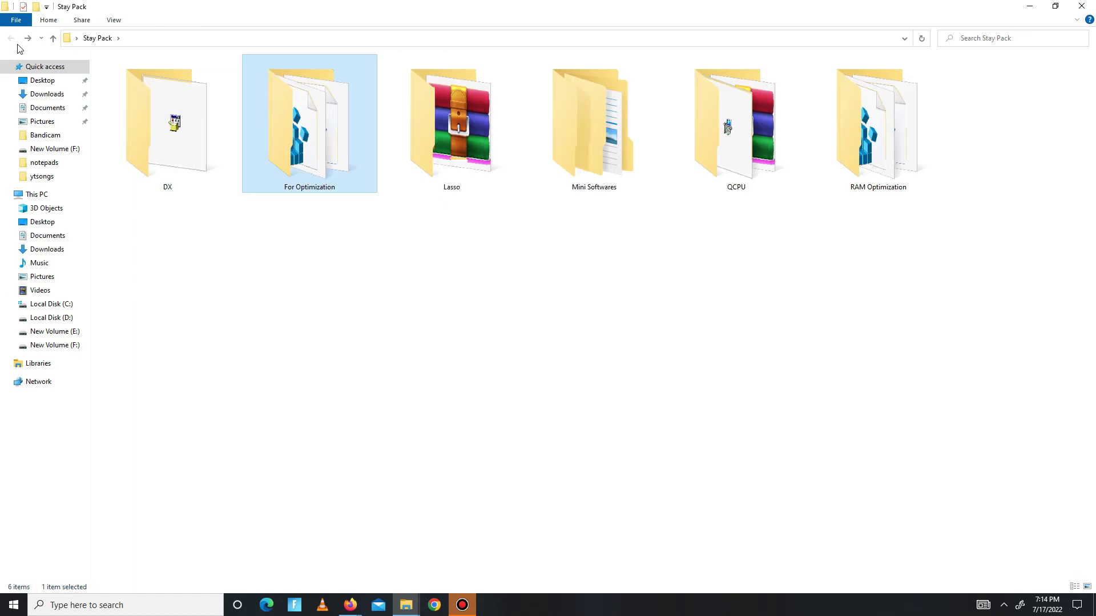
pyautogui.doubleClick(422, 117)
pyautogui.click(180, 88)
pyautogui.rightClick(179, 90)
pyautogui.doubleClick(201, 76)
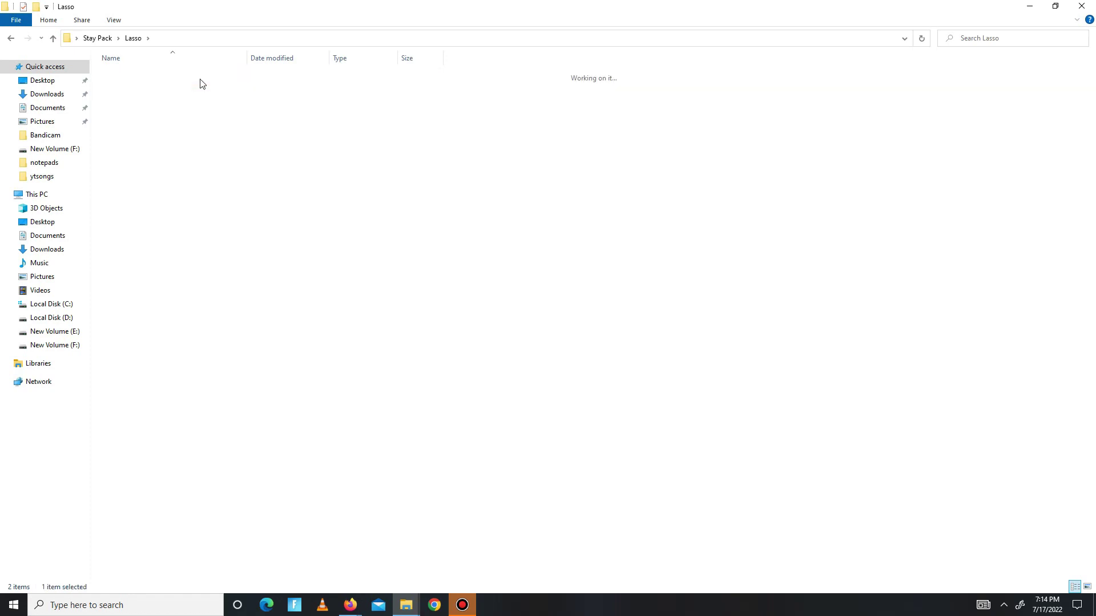
pyautogui.doubleClick(200, 83)
pyautogui.doubleClick(137, 78)
pyautogui.click(162, 90)
pyautogui.click(1004, 605)
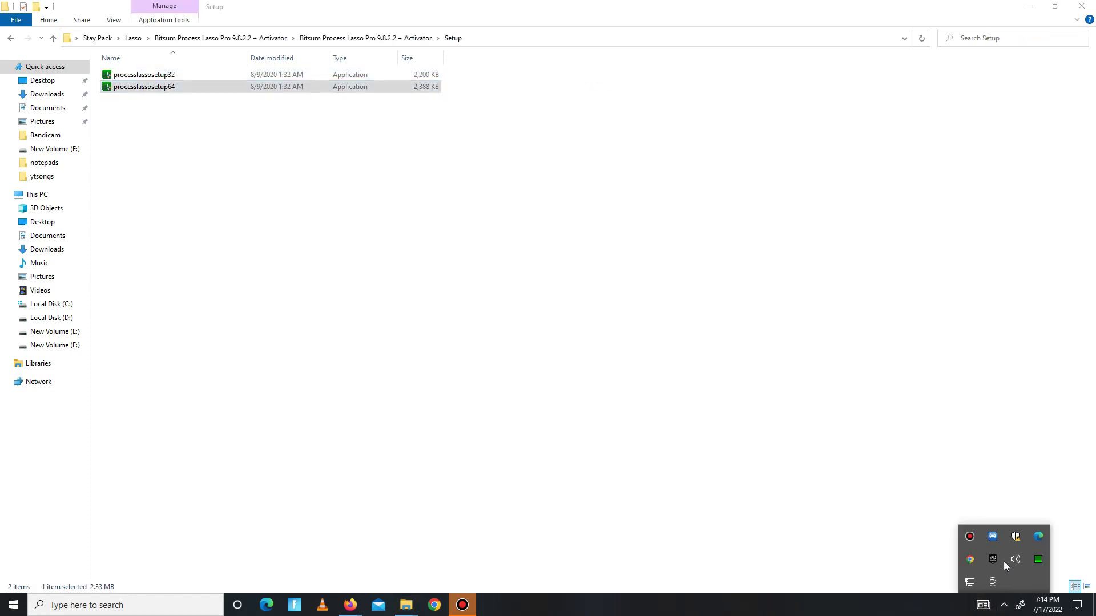
pyautogui.click(1039, 559)
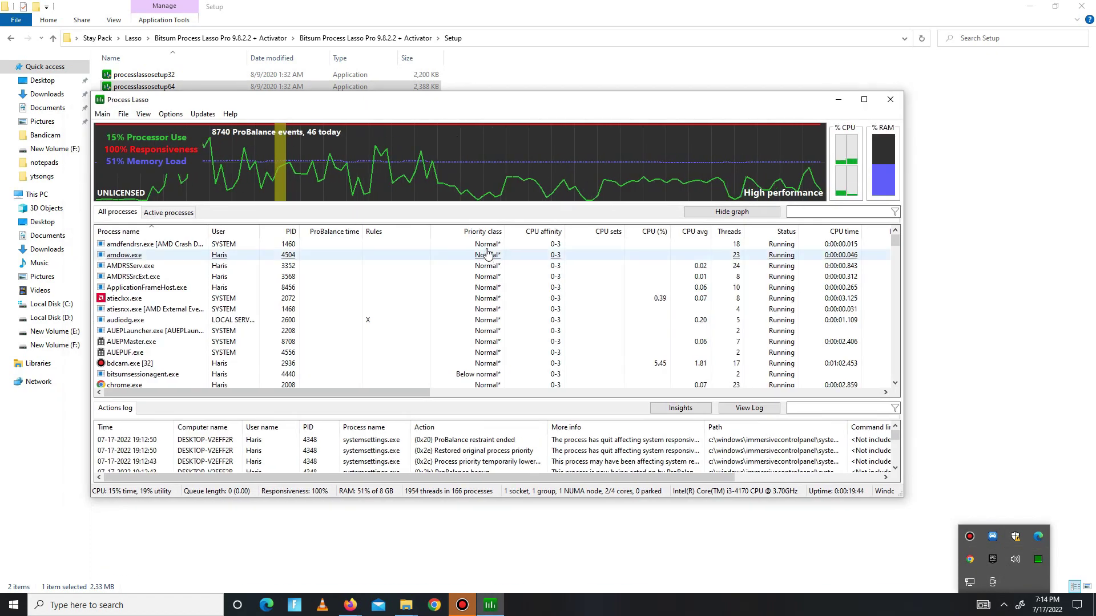
pyautogui.click(102, 115)
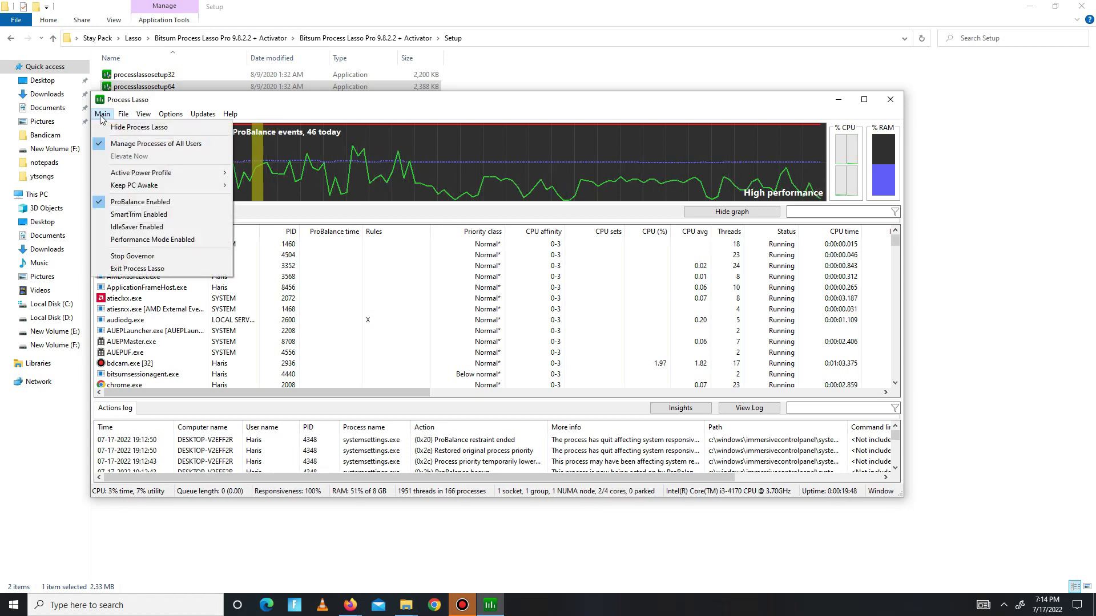
pyautogui.moveTo(126, 174)
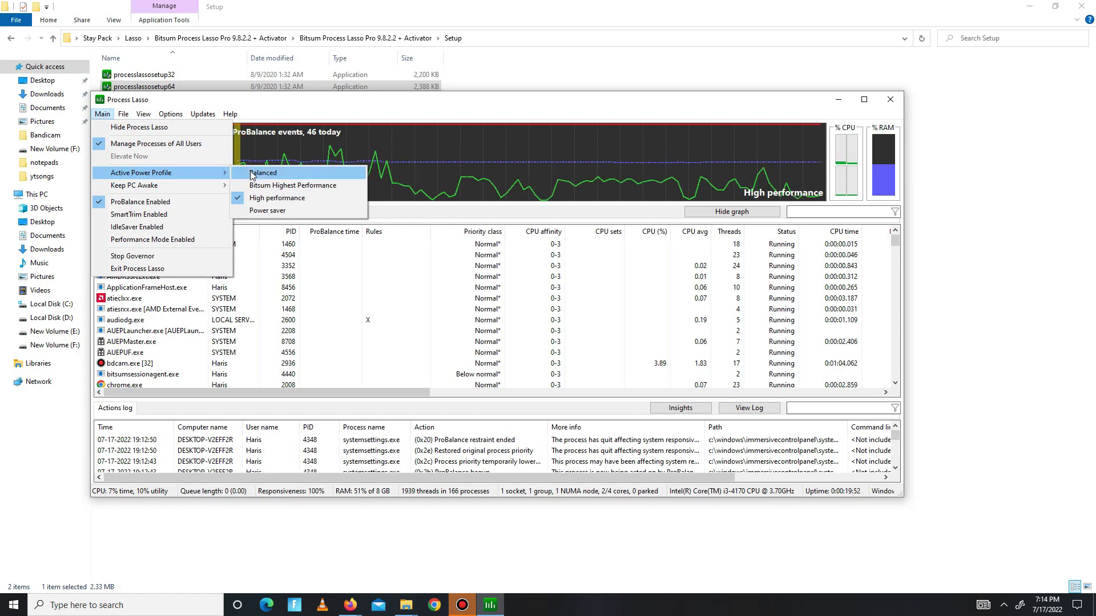
pyautogui.click(462, 134)
pyautogui.moveTo(440, 101); pyautogui.dragTo(467, 119)
pyautogui.click(912, 121)
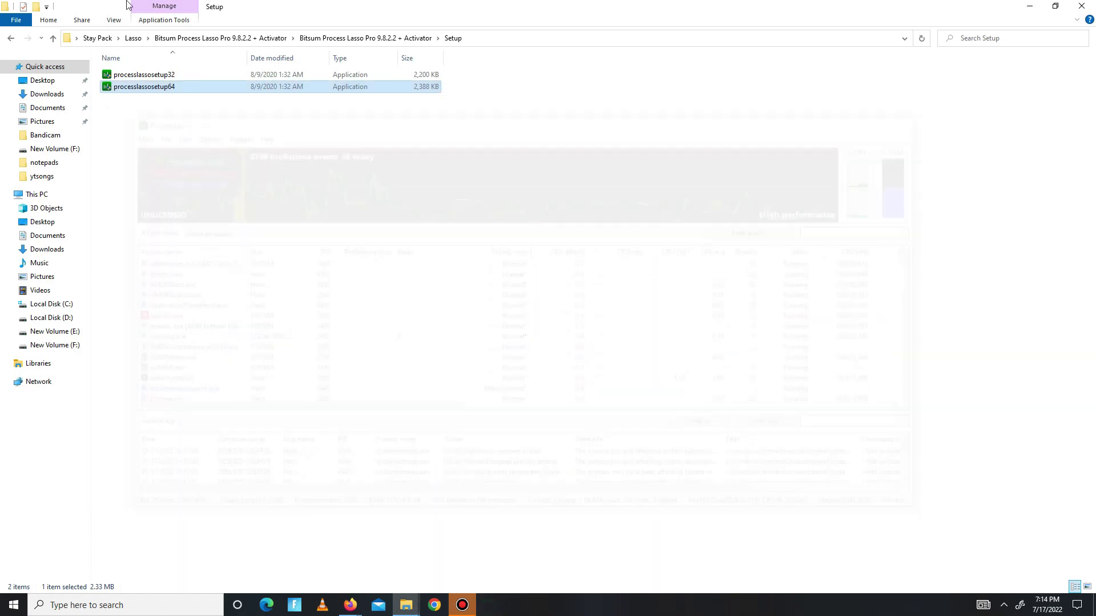
# Step: Return to Stay Pack and open Mini Softwares > ISLC > ISLC
pyautogui.click(13, 40)
pyautogui.click(12, 40)
pyautogui.click(13, 40)
pyautogui.click(13, 40)
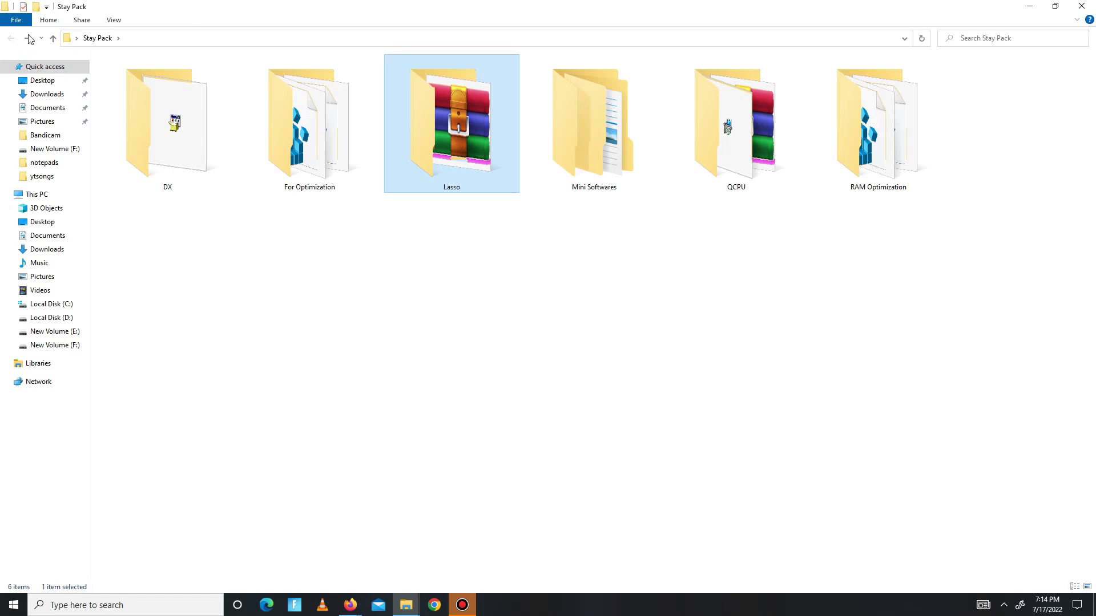
pyautogui.doubleClick(571, 140)
pyautogui.moveTo(176, 215); pyautogui.dragTo(184, 7)
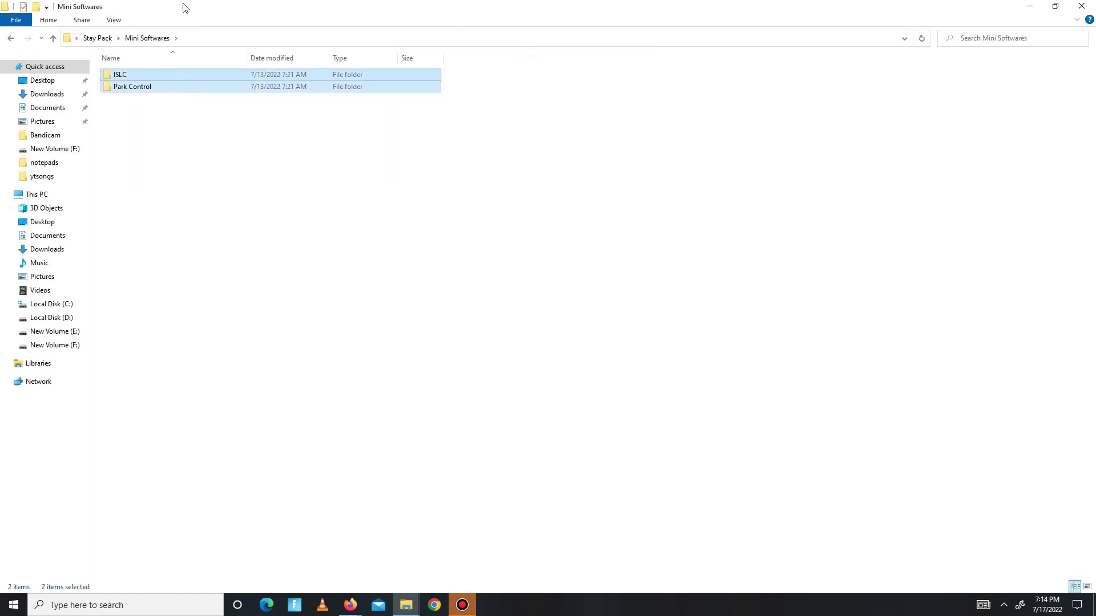
pyautogui.doubleClick(134, 74)
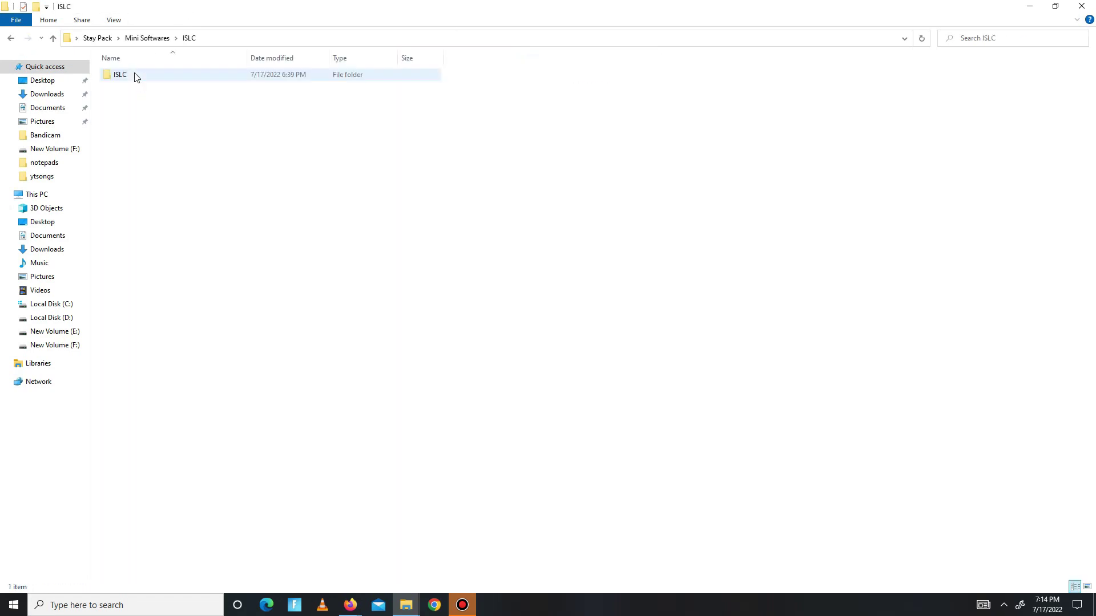
pyautogui.doubleClick(135, 74)
# Step: Read the ISLC Instructions file in Notepad, close it, and select the ISLC program
pyautogui.doubleClick(135, 76)
pyautogui.hotkey('ctrl', 'a')
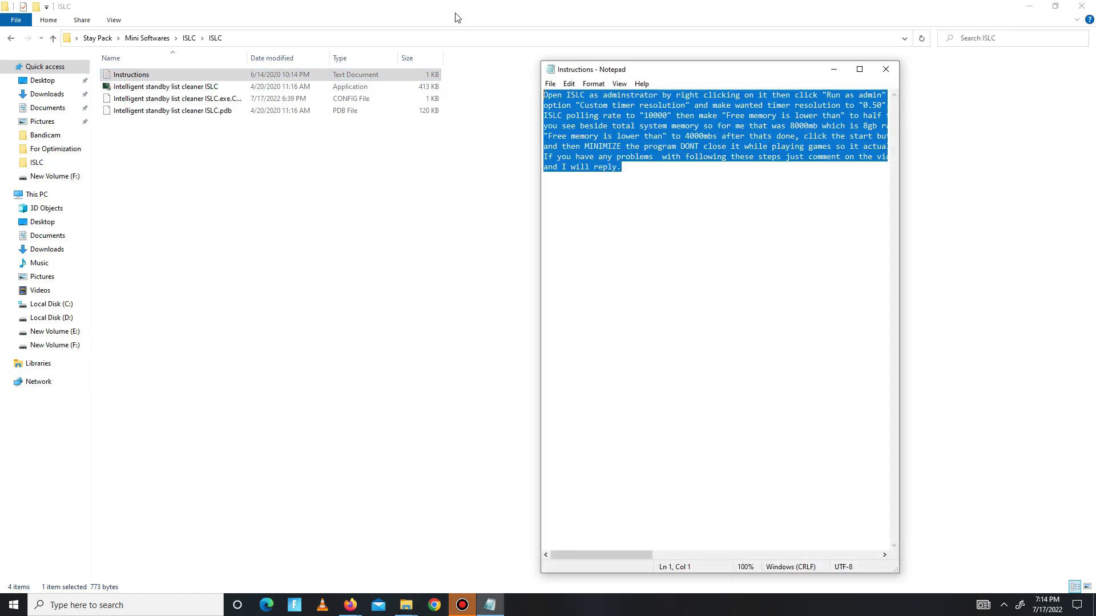
pyautogui.click(888, 67)
pyautogui.click(285, 88)
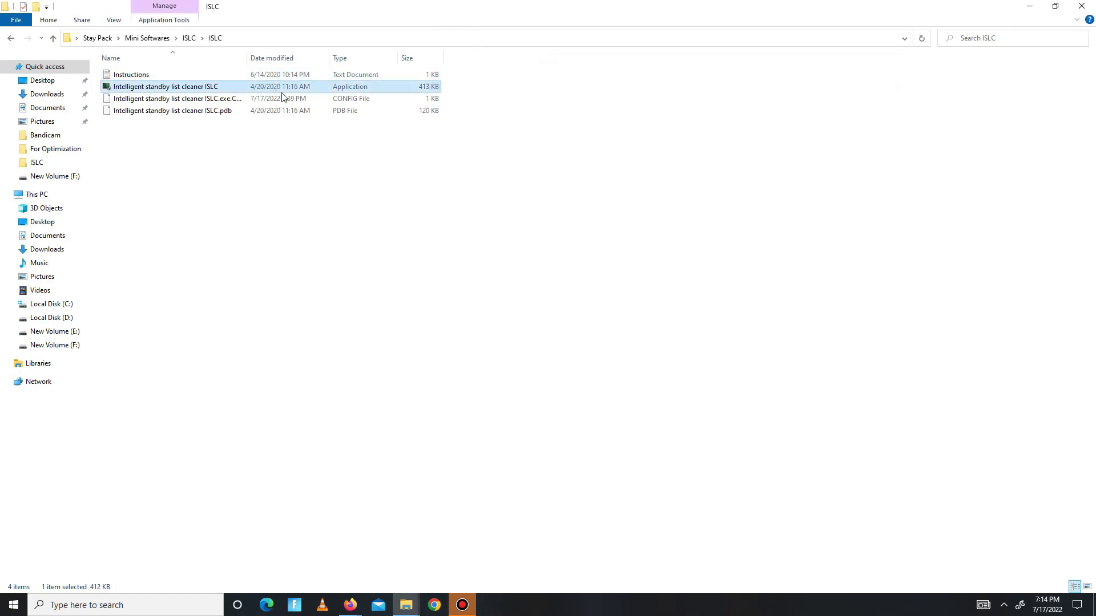
pyautogui.click(1004, 605)
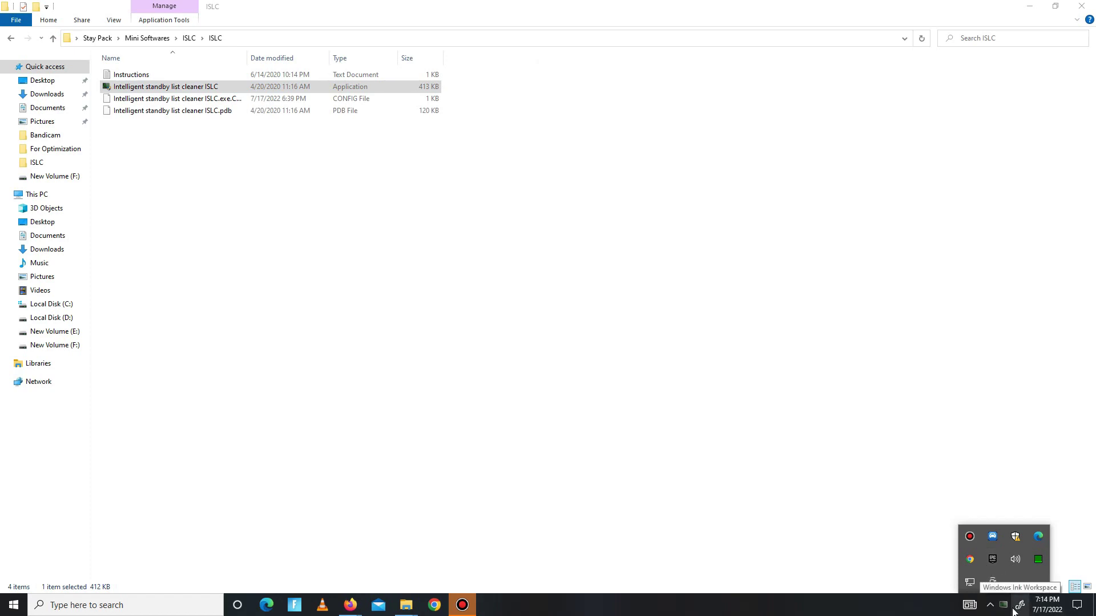
# Step: Restart ISLC monitoring with 4068 MB list size, 0.50 ms timer resolution and 1000 polling rate
pyautogui.click(1038, 559)
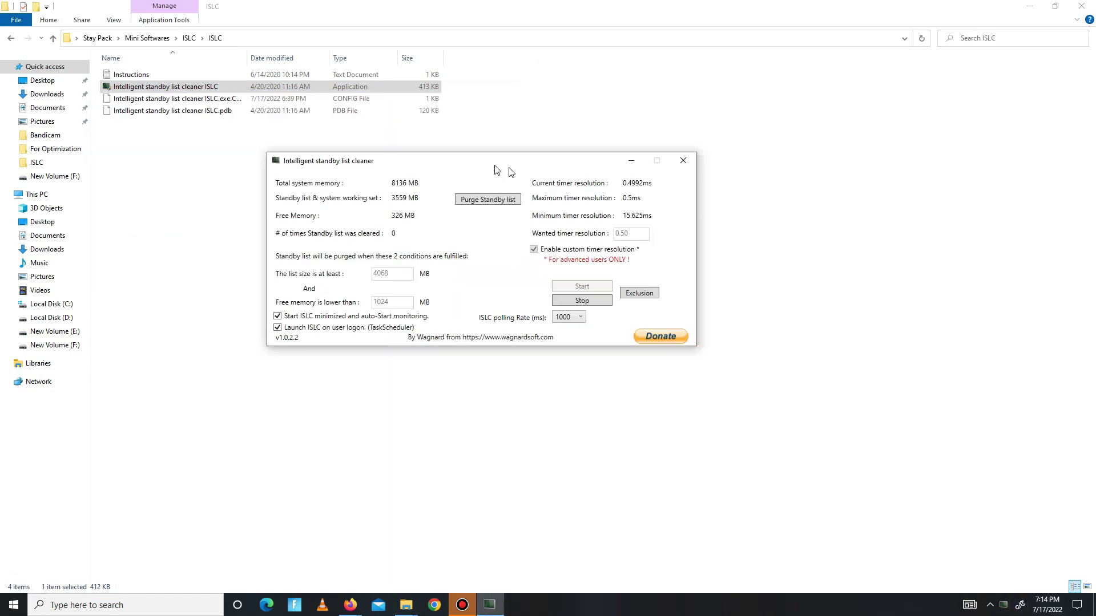
pyautogui.click(584, 304)
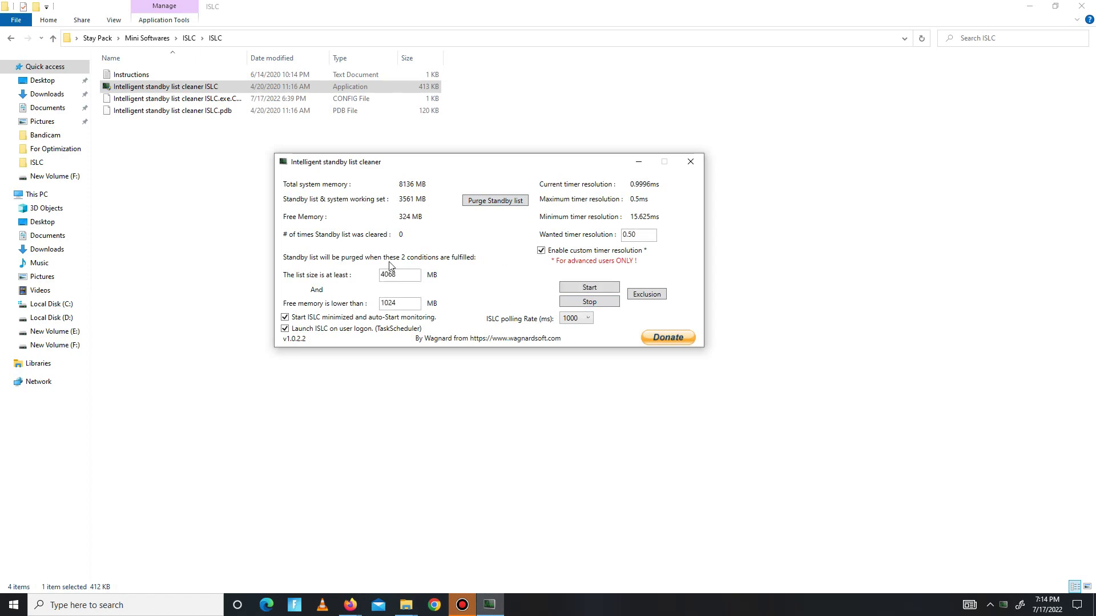
pyautogui.press('Tab')
pyautogui.click(296, 319)
pyautogui.click(295, 321)
pyautogui.press('Tab')
pyautogui.click(590, 323)
pyautogui.click(584, 357)
pyautogui.click(597, 294)
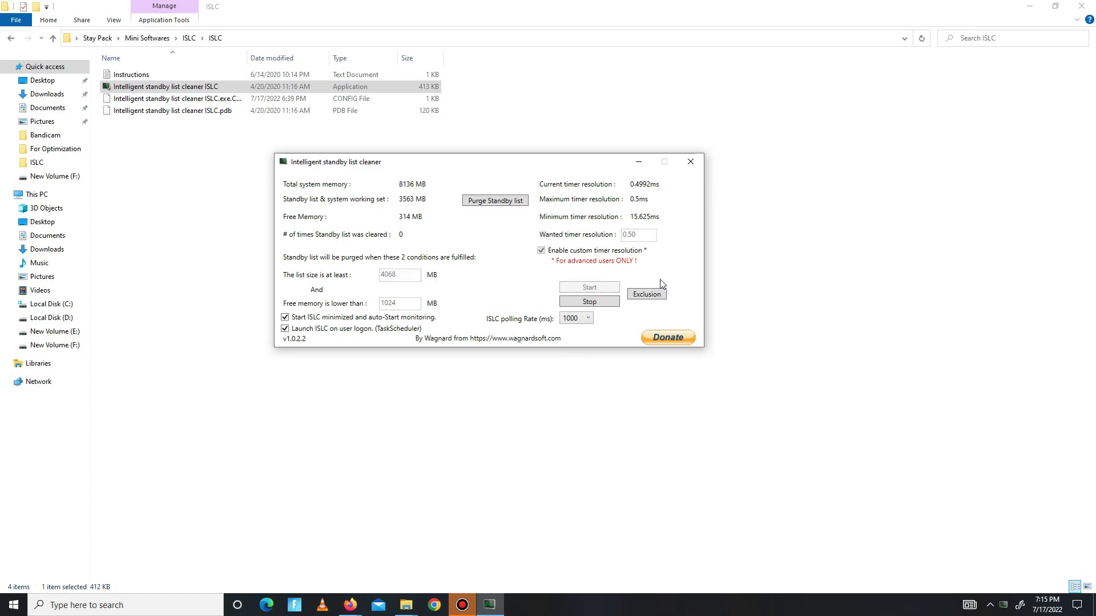
# Step: Close ISLC and open the Park Control folder under Mini Softwares
pyautogui.click(696, 168)
pyautogui.click(12, 39)
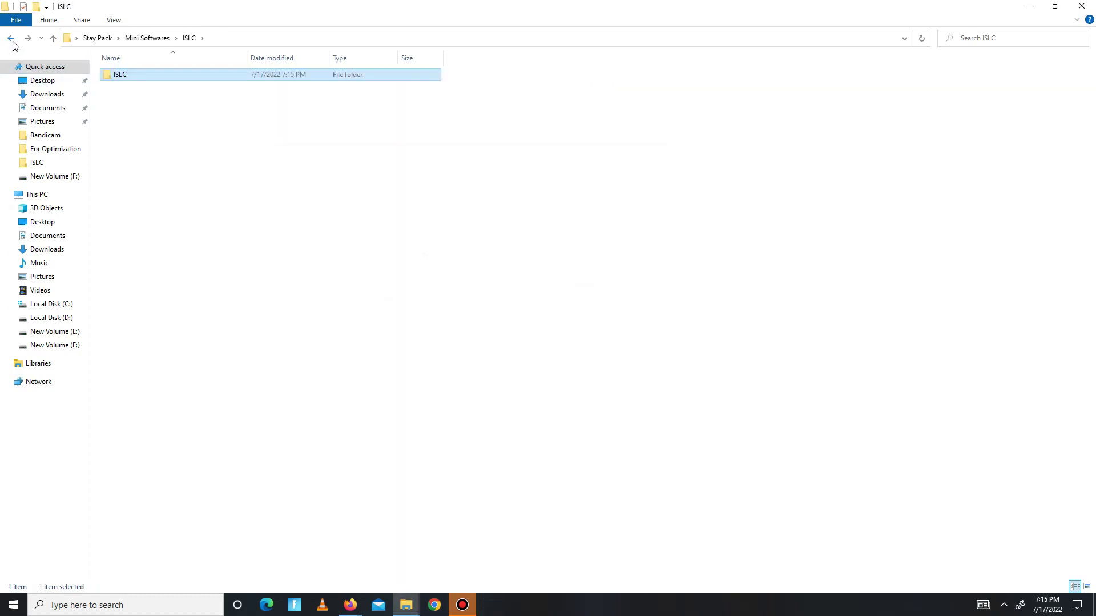
pyautogui.click(12, 40)
pyautogui.doubleClick(139, 87)
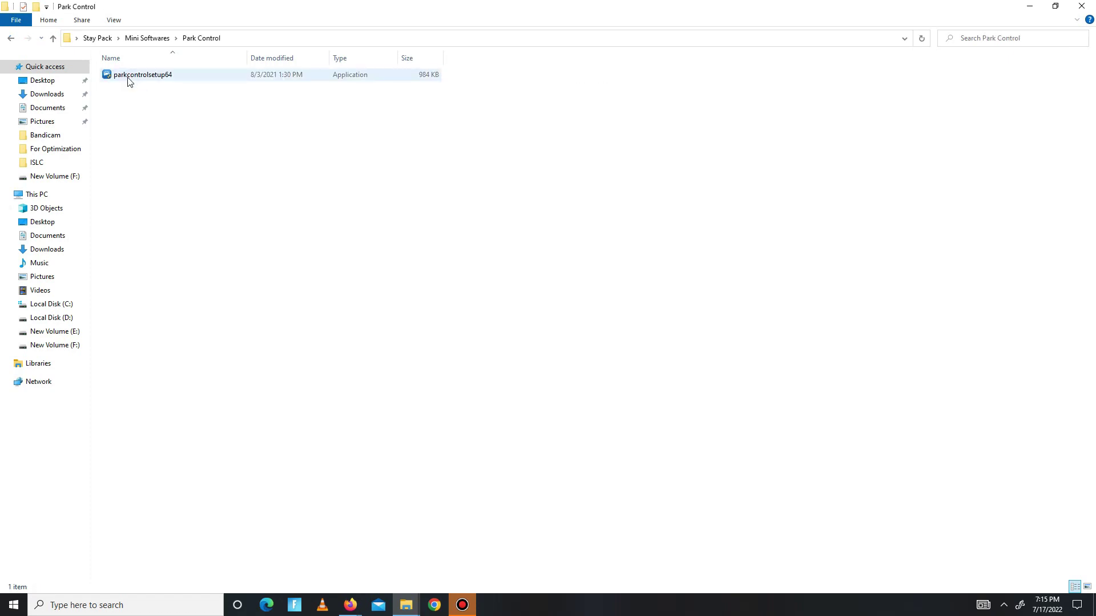
pyautogui.click(129, 82)
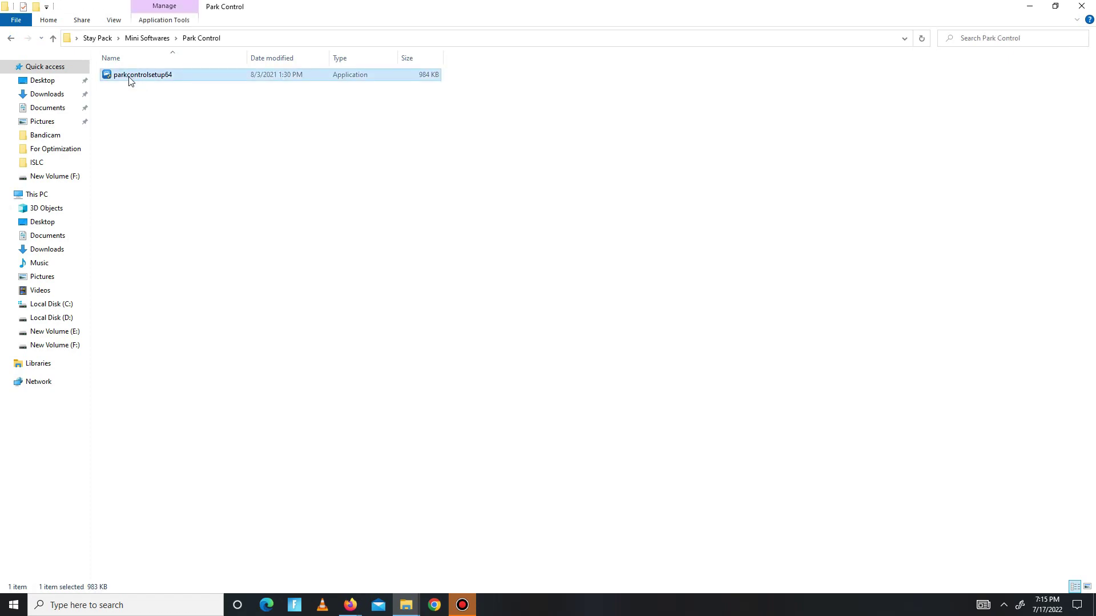
# Step: In ParkControl, make the High performance profile active and confirm with OK
pyautogui.click(1004, 605)
pyautogui.click(990, 540)
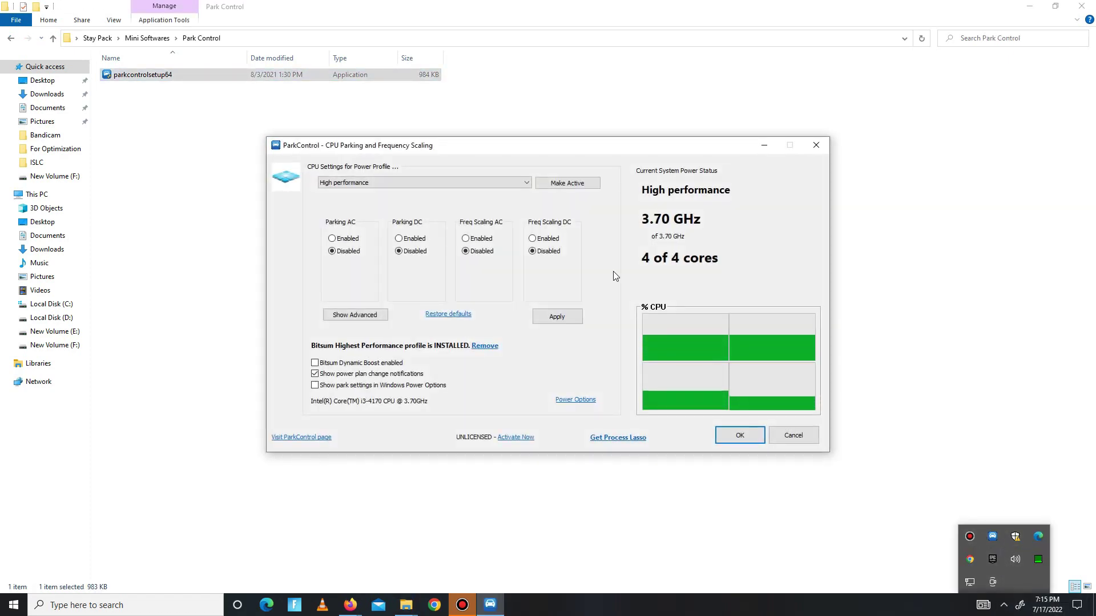
pyautogui.moveTo(534, 140); pyautogui.dragTo(491, 100)
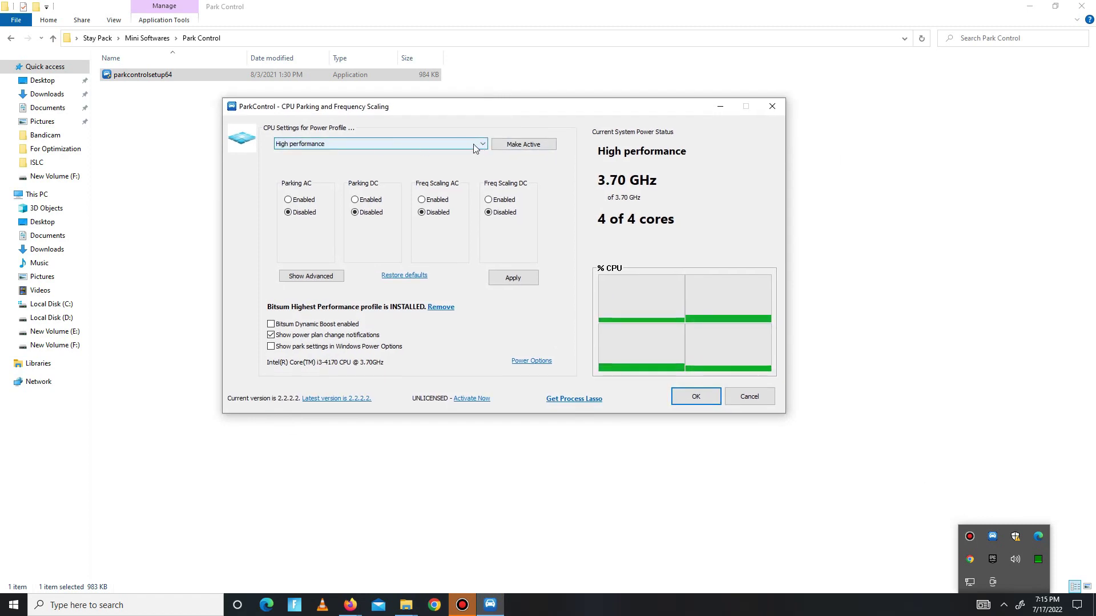
pyautogui.click(343, 144)
pyautogui.click(337, 169)
pyautogui.click(528, 147)
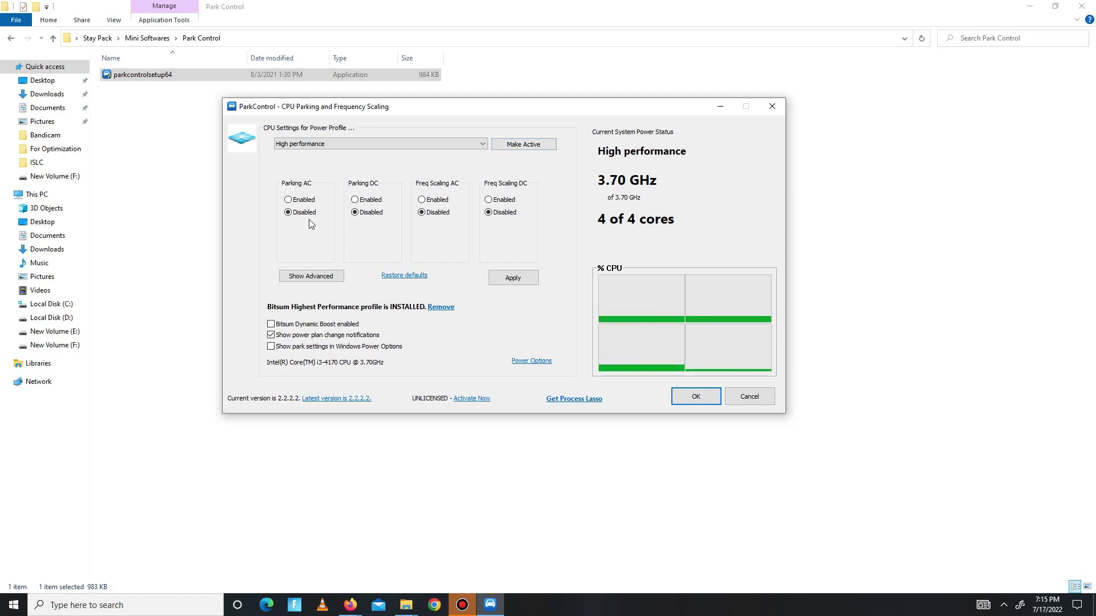
pyautogui.click(703, 396)
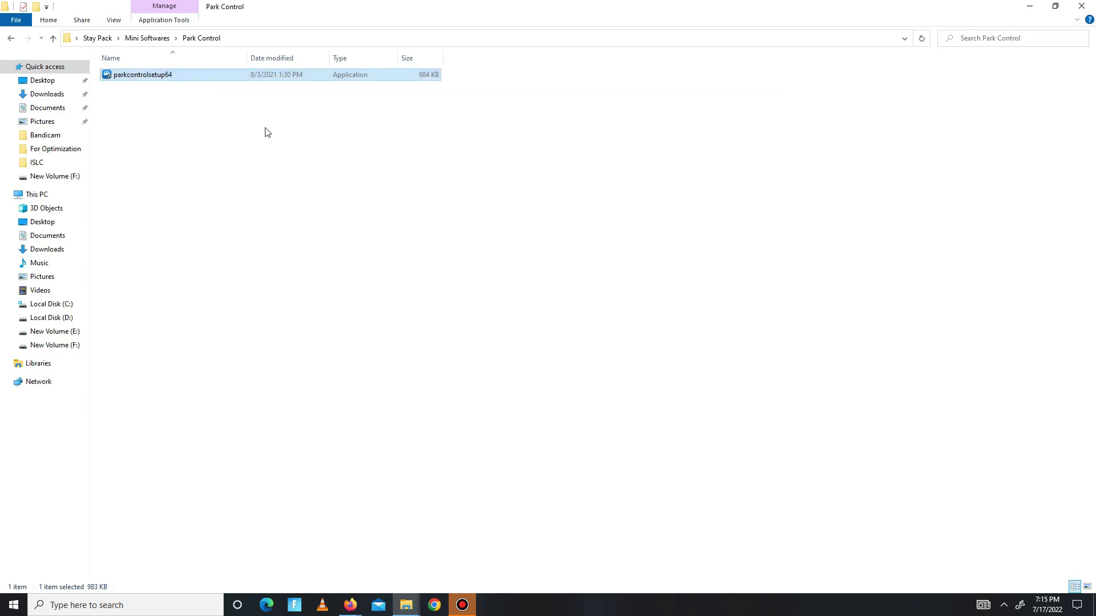
# Step: Open the QCPU folder in Stay Pack with the QuickCpuSetup files, then minimize Explorer
pyautogui.click(11, 38)
pyautogui.click(10, 38)
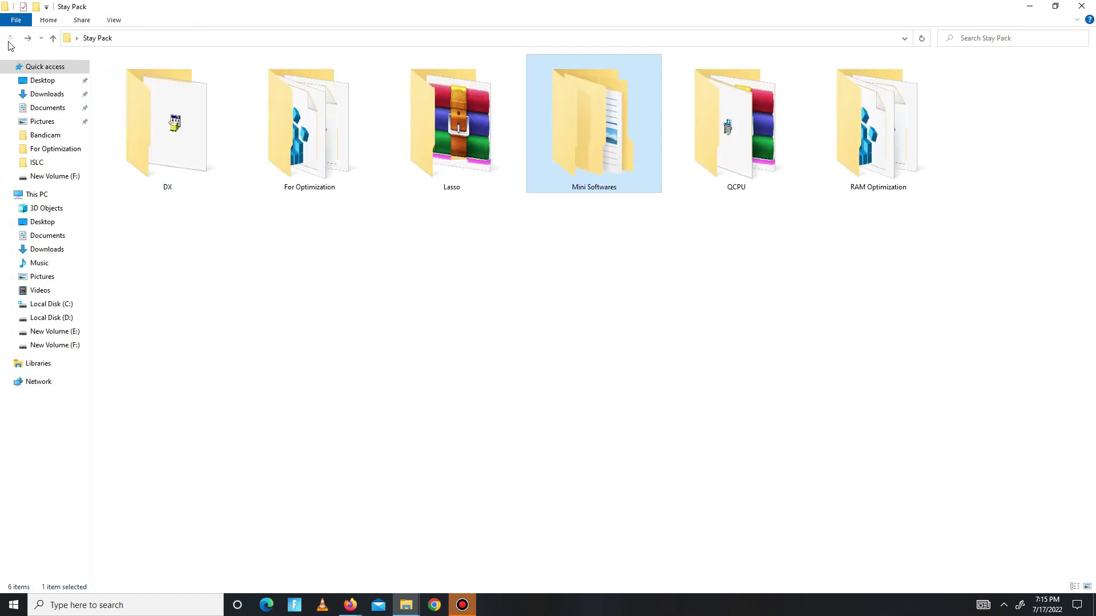
pyautogui.doubleClick(739, 167)
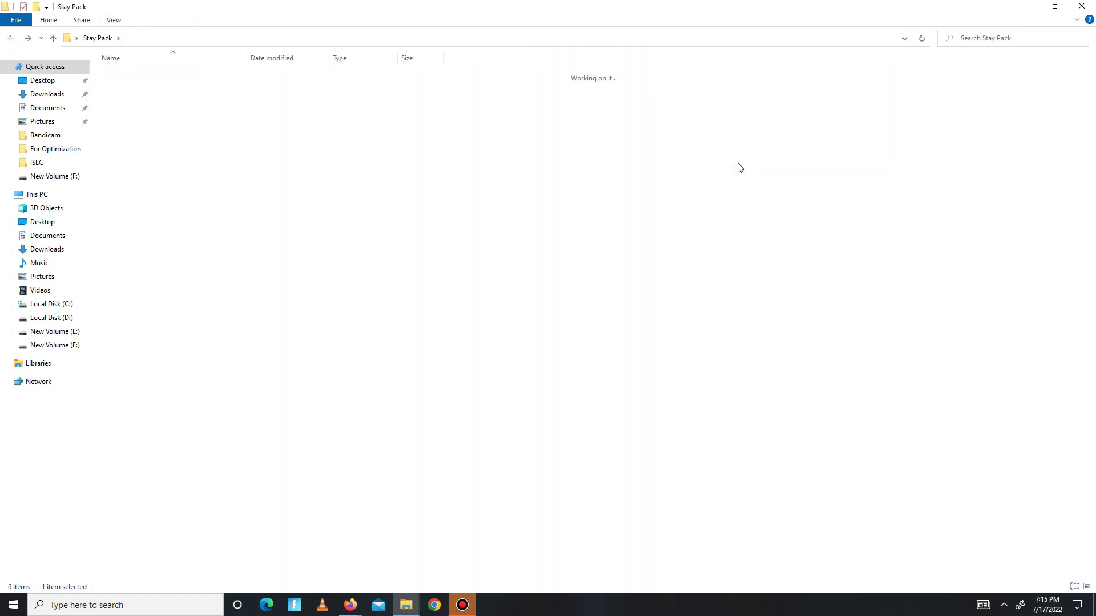
pyautogui.hotkey('ctrl', 'a')
pyautogui.click(188, 132)
pyautogui.rightClick(153, 91)
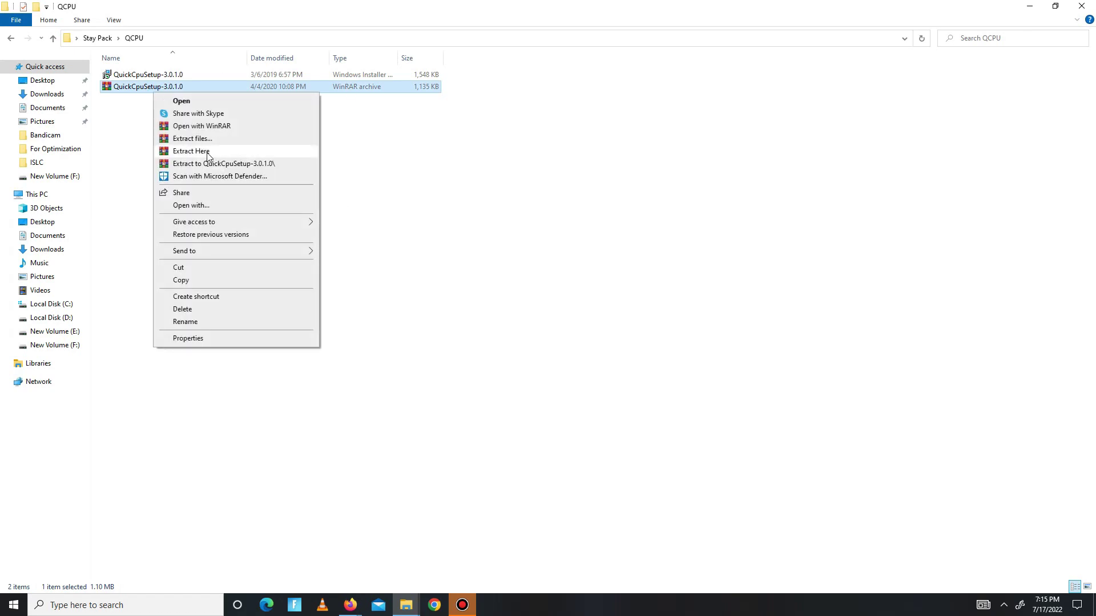
pyautogui.click(1030, 7)
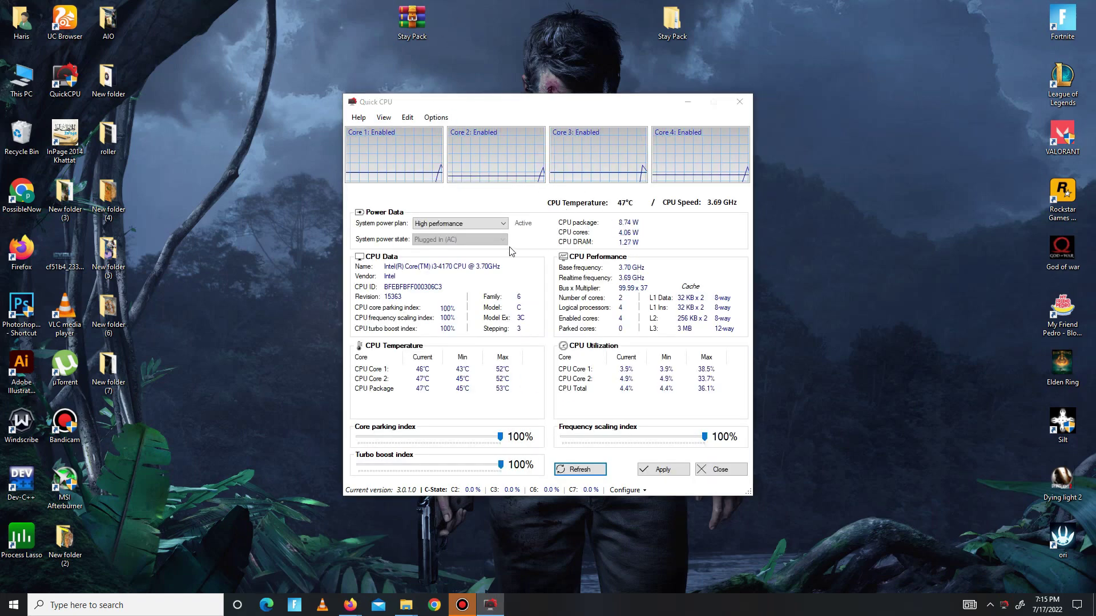
# Step: In Quick CPU, keep High performance and apply 100% core parking, frequency scaling and turbo boost
pyautogui.click(460, 223)
pyautogui.click(525, 230)
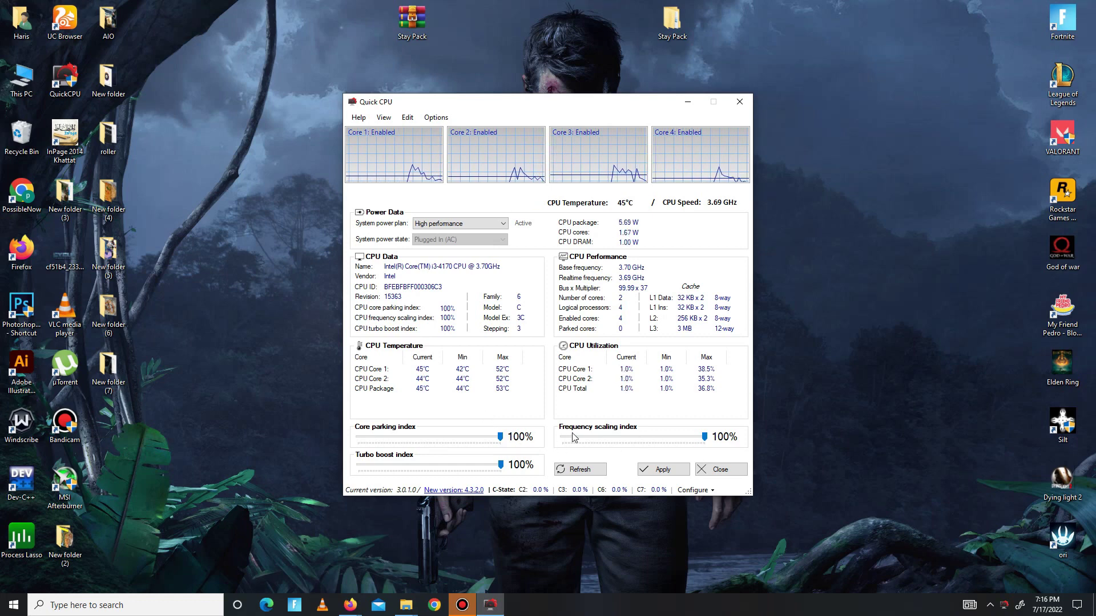
pyautogui.click(662, 470)
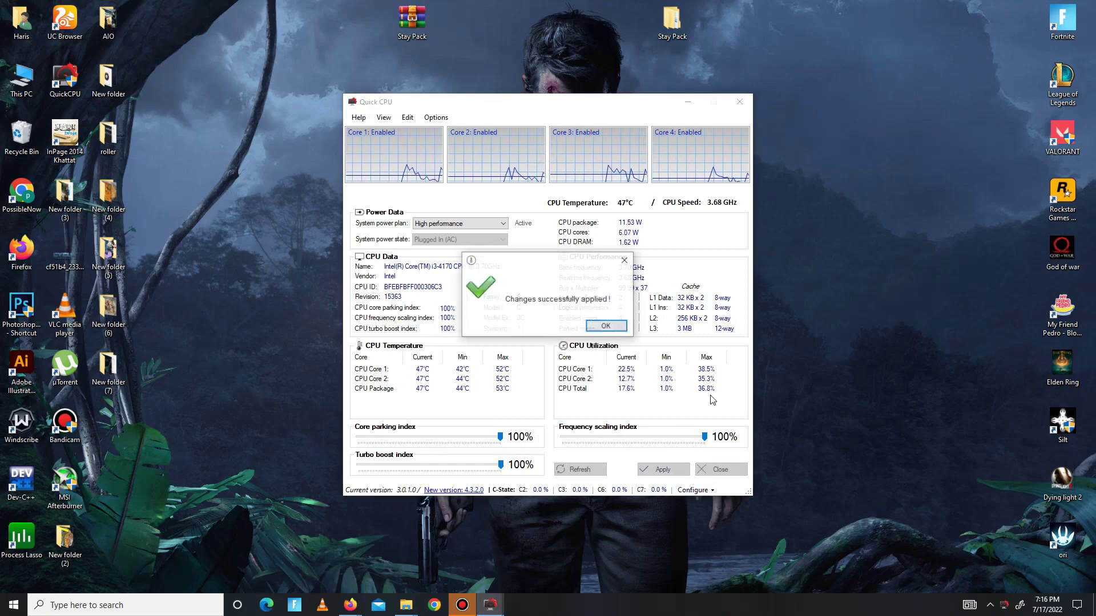
pyautogui.press('Return')
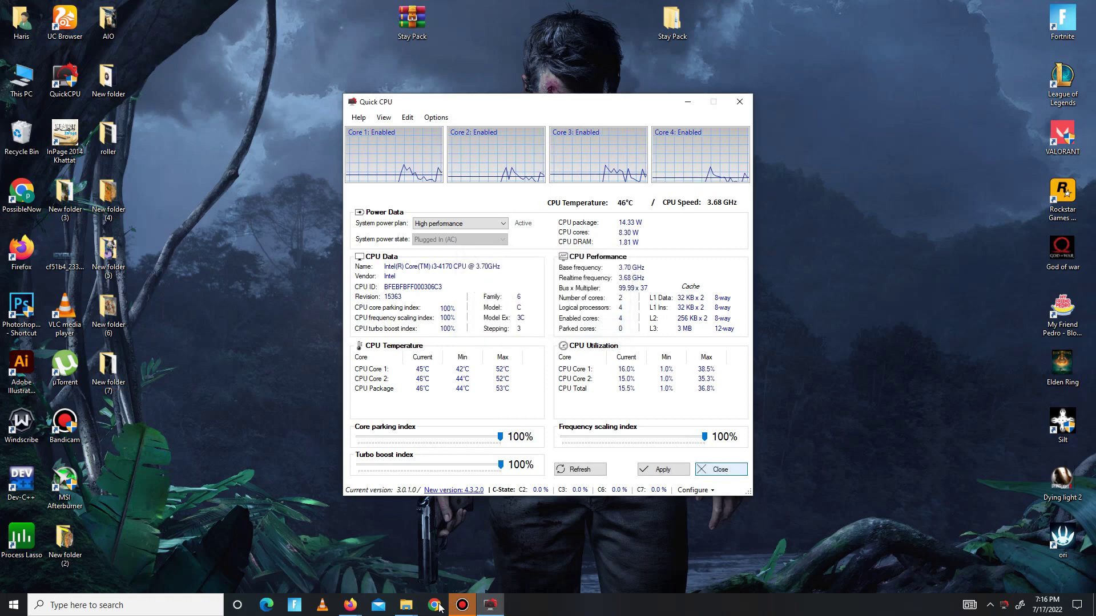
# Step: Open Stay Pack's RAM Optimization folder and merge the RAM Management registry file
pyautogui.click(516, 554)
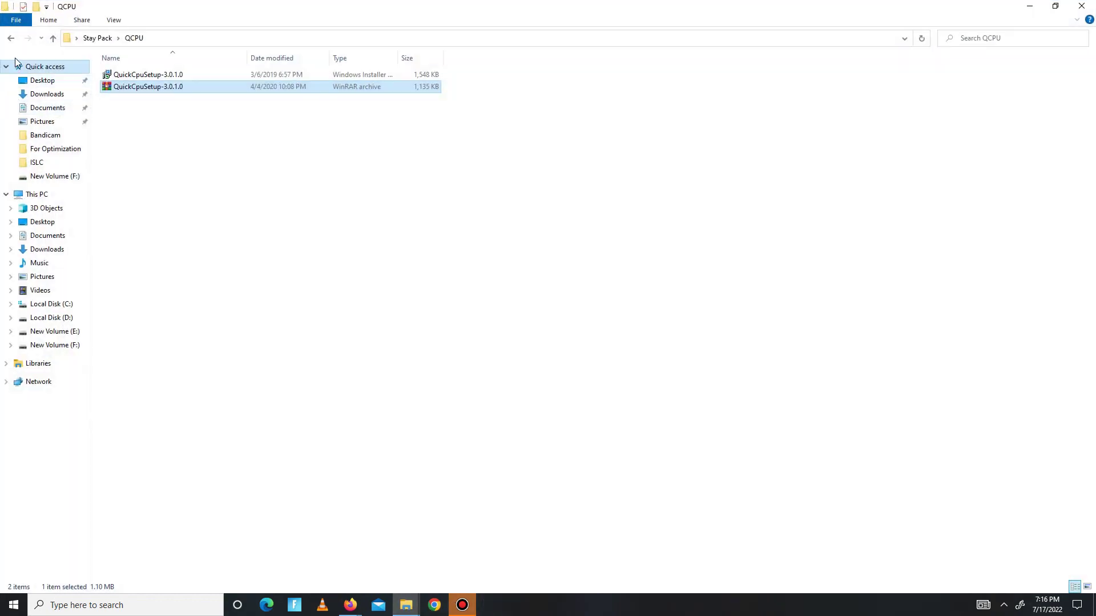
pyautogui.click(13, 40)
pyautogui.doubleClick(824, 143)
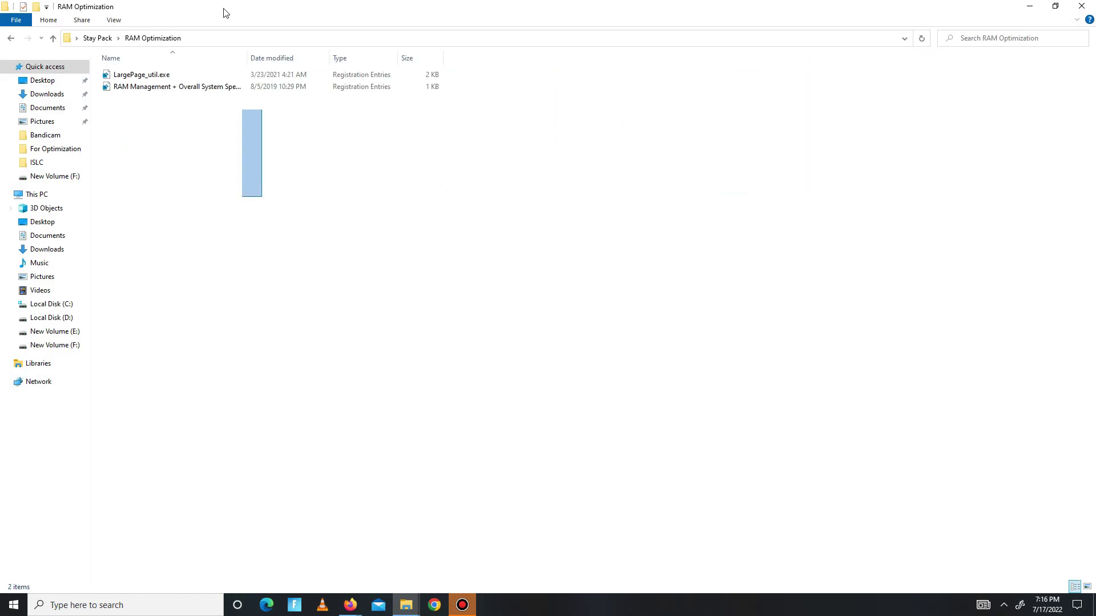
pyautogui.doubleClick(194, 86)
pyautogui.click(631, 318)
pyautogui.click(677, 303)
# Step: Merge the LargePage_util.exe registry file, then close the Stay Pack window
pyautogui.click(215, 73)
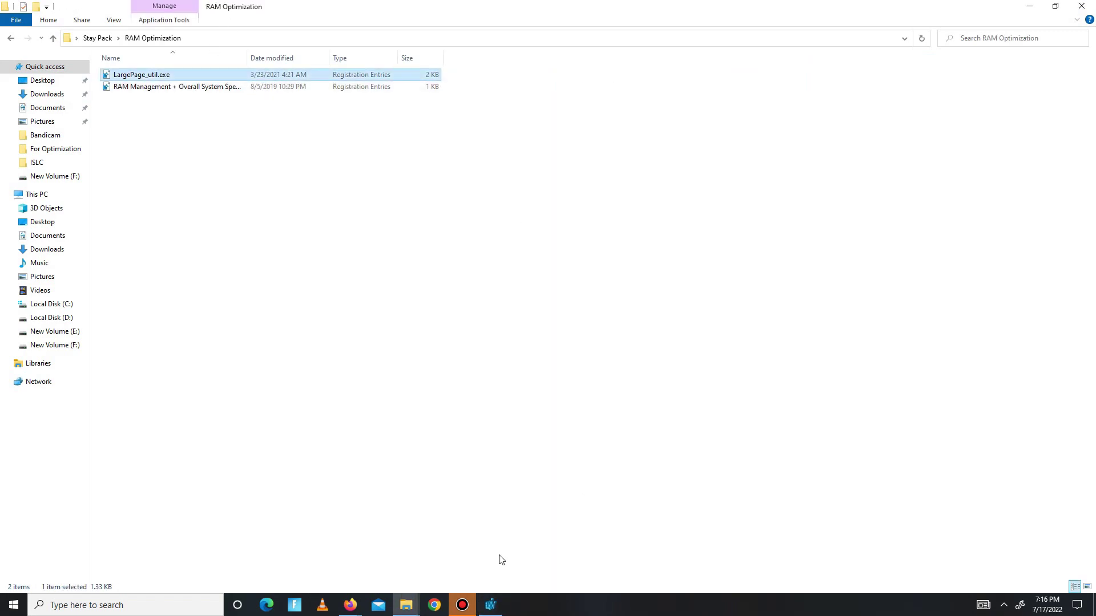
pyautogui.press('Return')
pyautogui.click(631, 318)
pyautogui.click(677, 303)
pyautogui.doubleClick(203, 75)
pyautogui.click(630, 318)
pyautogui.click(675, 303)
pyautogui.click(10, 37)
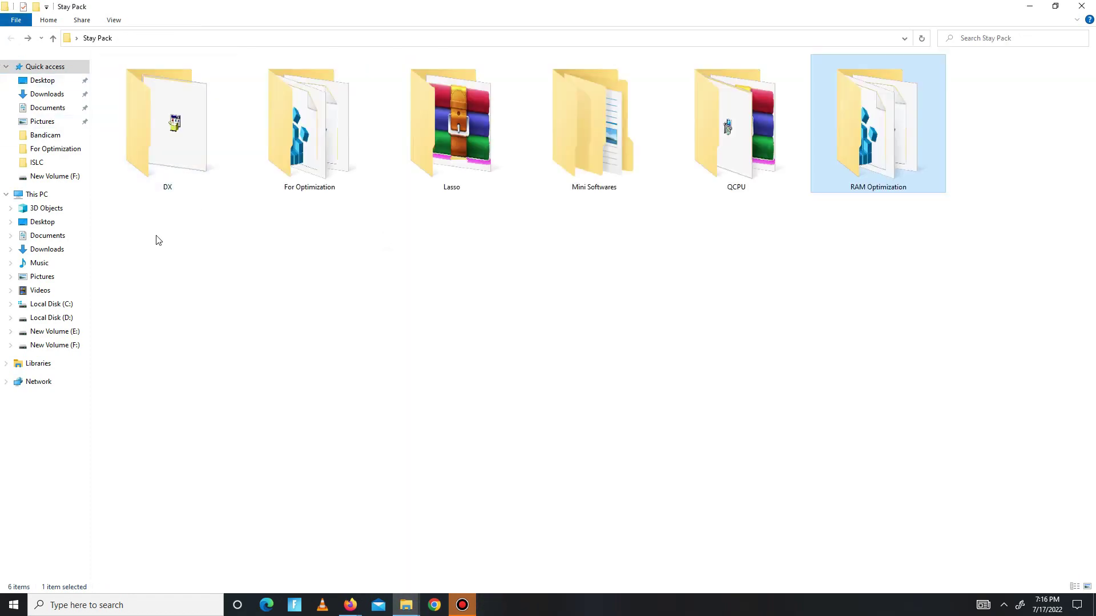
pyautogui.moveTo(179, 253); pyautogui.dragTo(1037, 106)
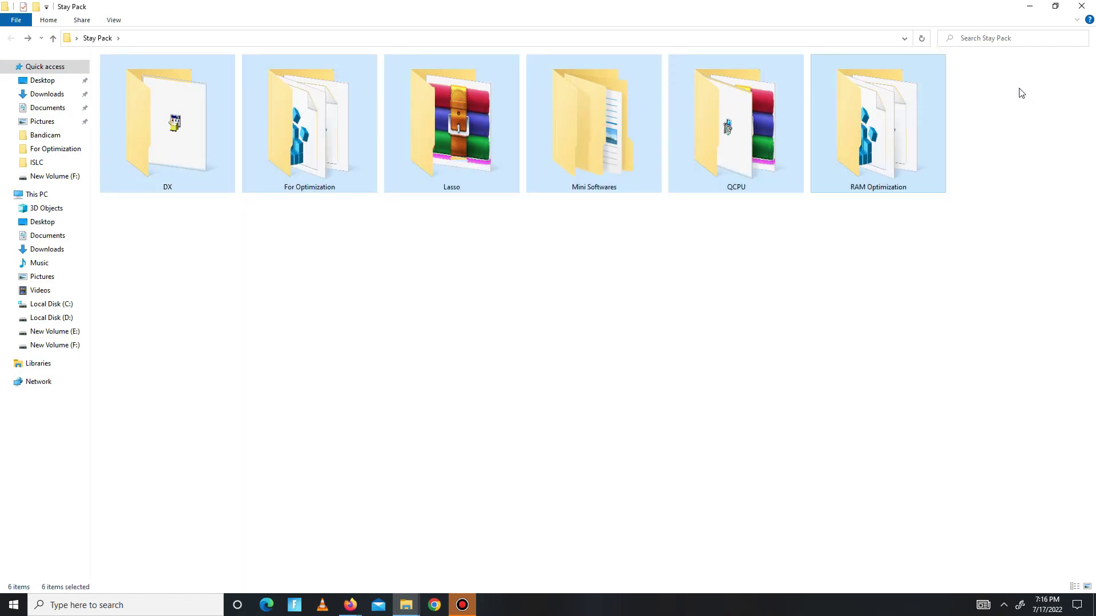
pyautogui.click(1081, 6)
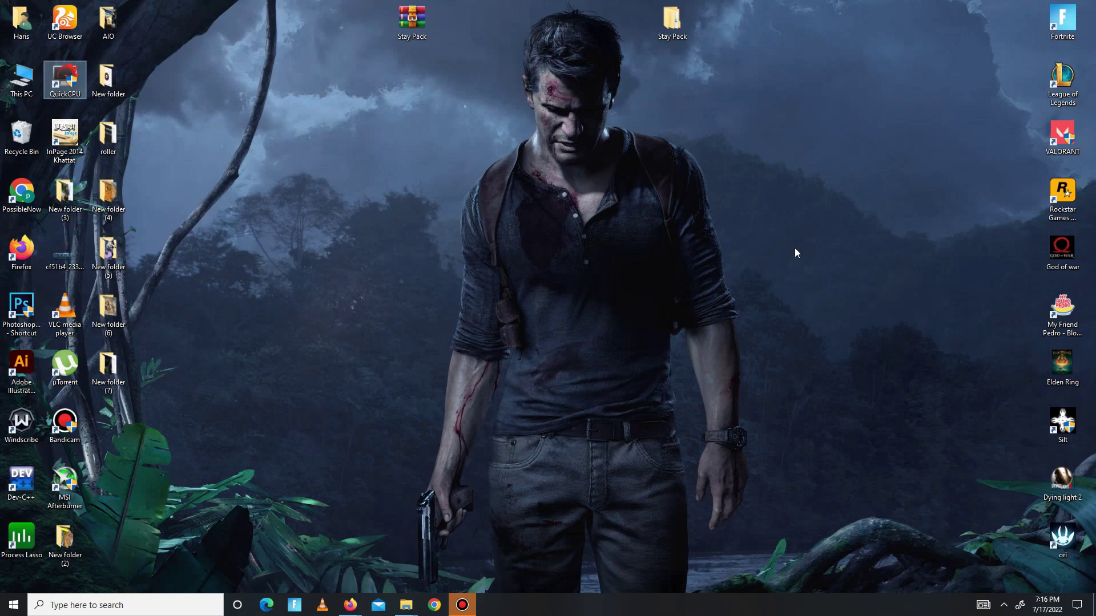
# Step: Delete all files in the Prefetch folder, skipping the one file in use
pyautogui.press('super+r')
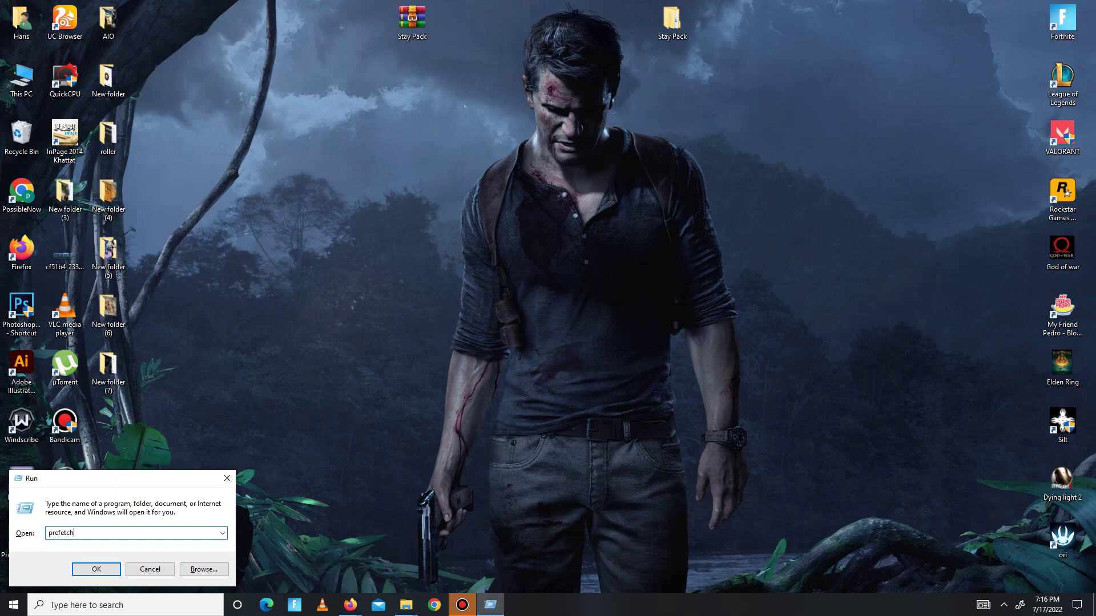
pyautogui.click(78, 566)
pyautogui.hotkey('ctrl', 'a')
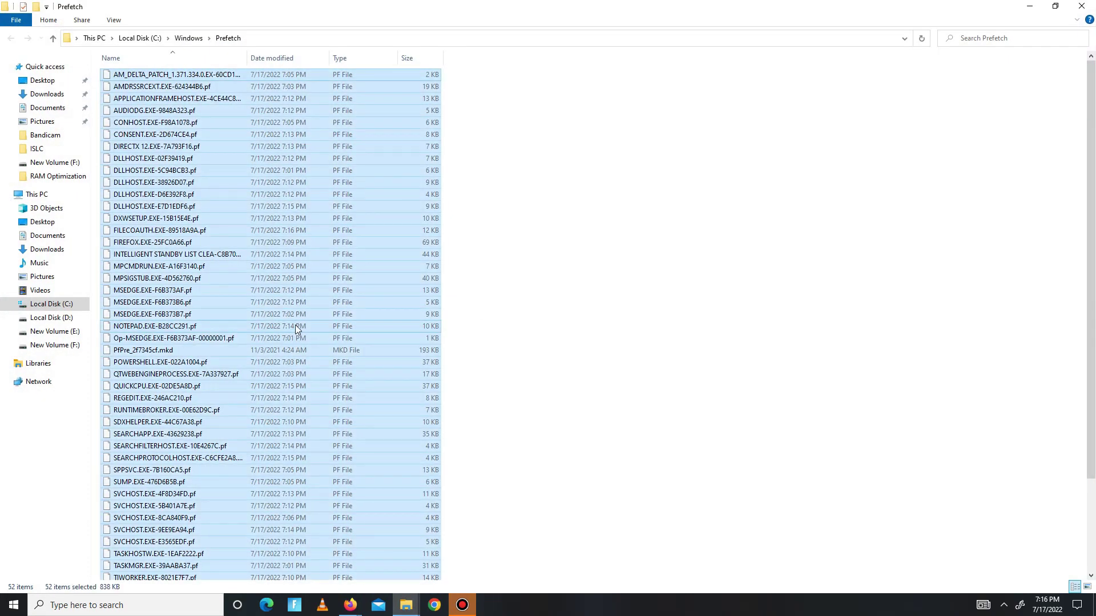
pyautogui.rightClick(297, 329)
pyautogui.click(329, 479)
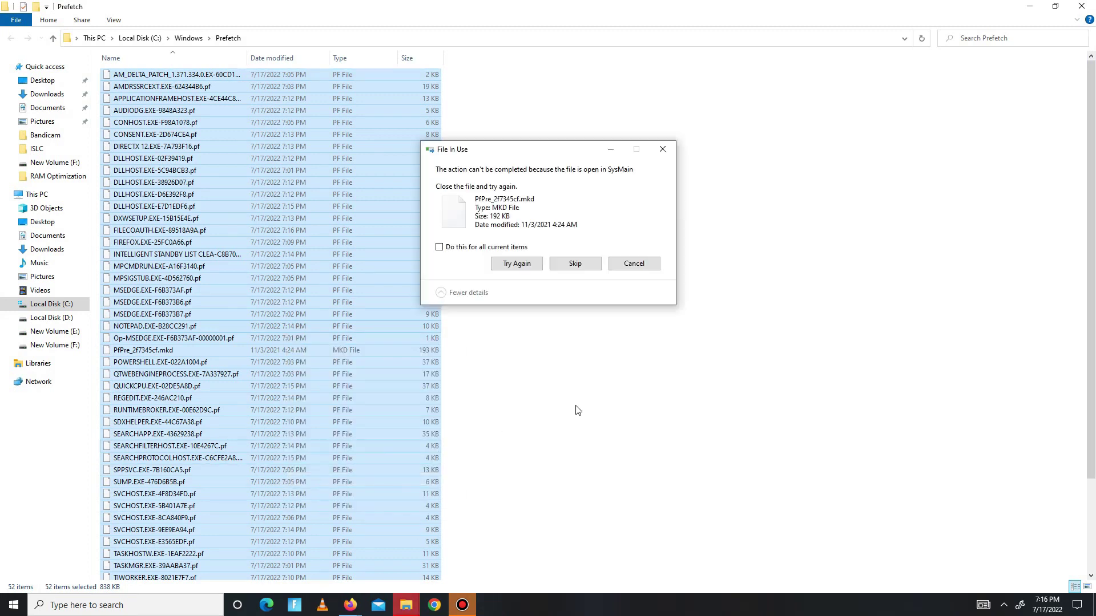
pyautogui.click(439, 247)
pyautogui.click(575, 263)
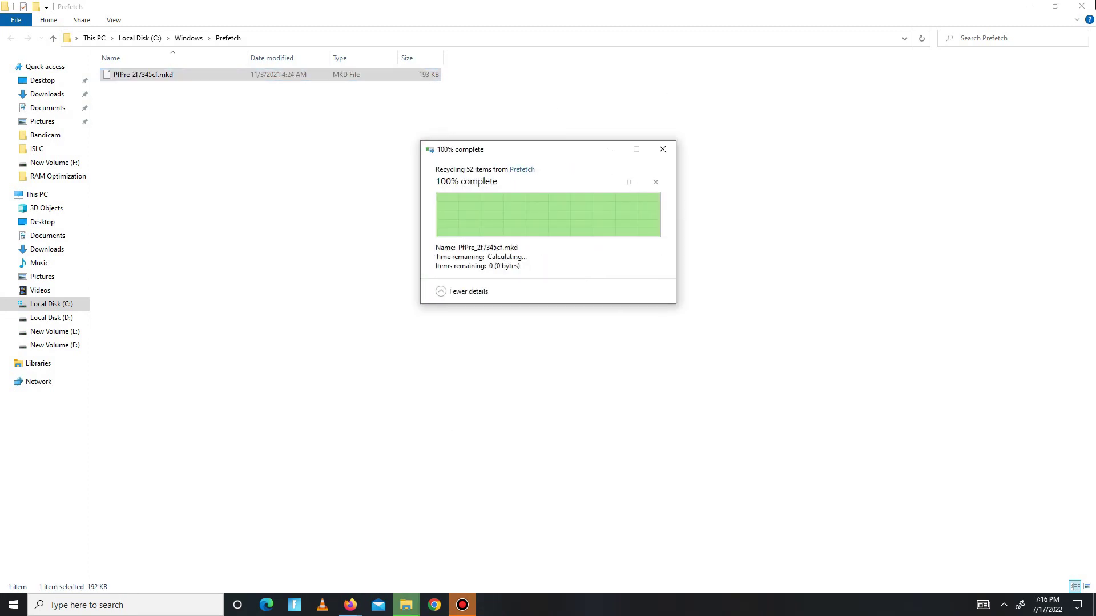
# Step: Clear the %temp% folder, skipping the locked files, and close the window
pyautogui.press('super+d')
pyautogui.press('super+r')
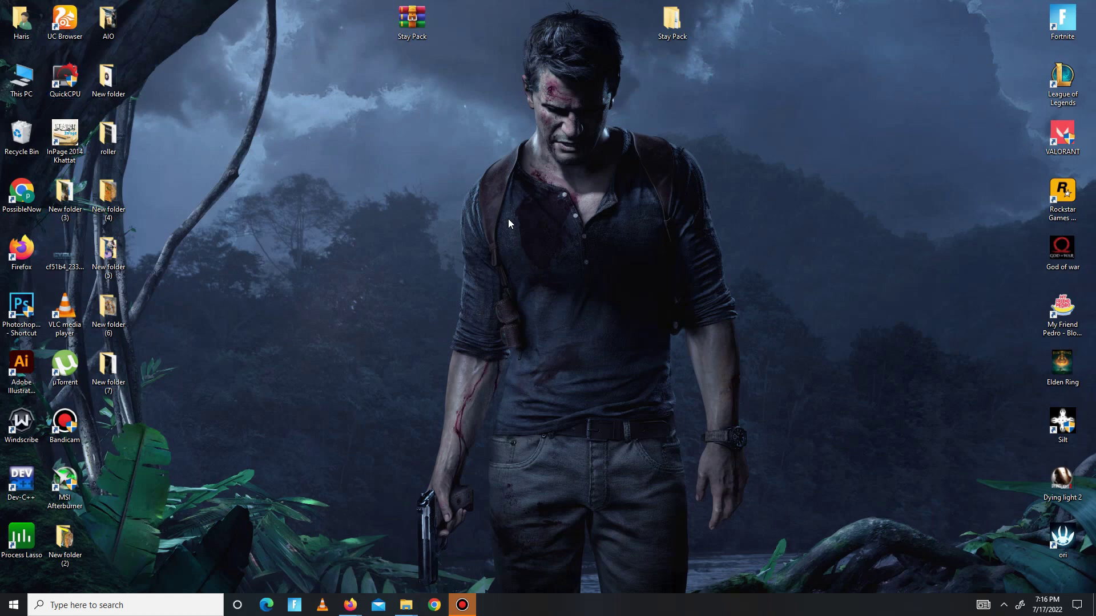
pyautogui.write('%temp%')
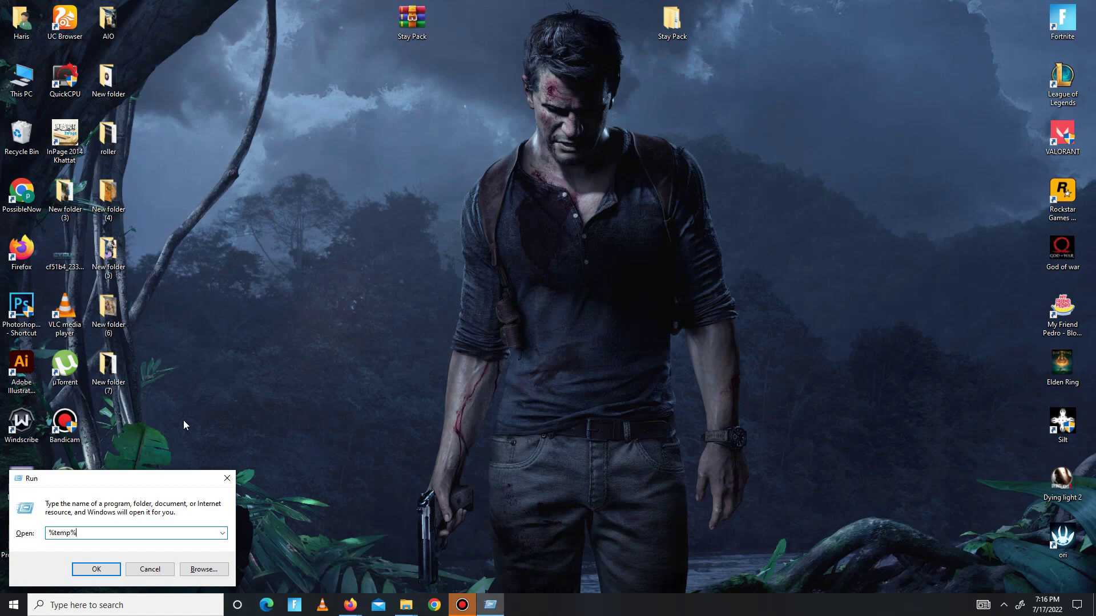
pyautogui.click(96, 569)
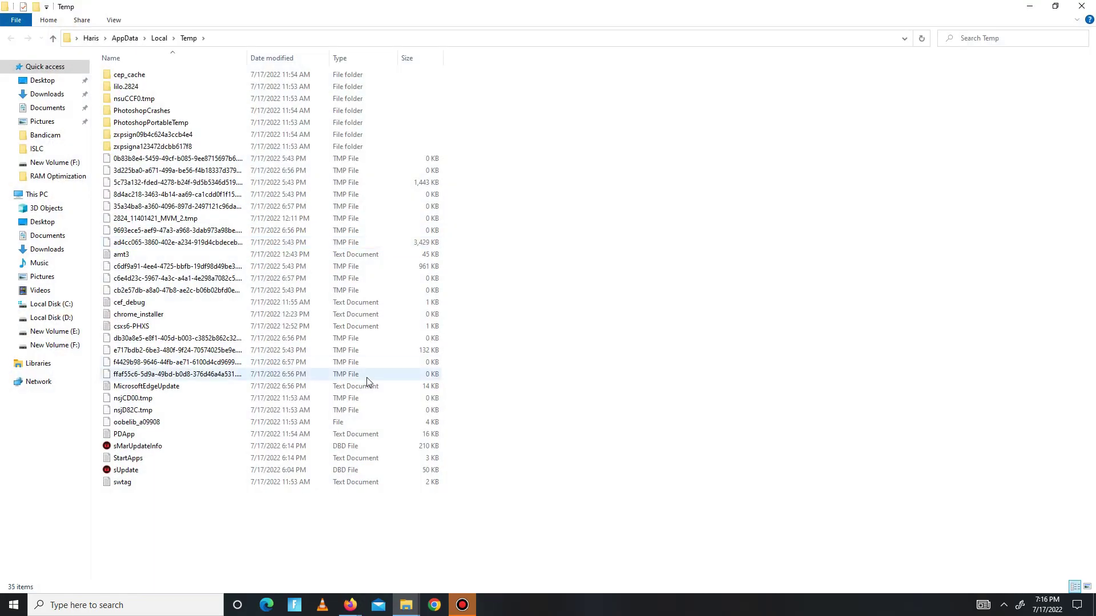
pyautogui.hotkey('ctrl', 'a')
pyautogui.press('Delete')
pyautogui.click(488, 247)
pyautogui.click(574, 264)
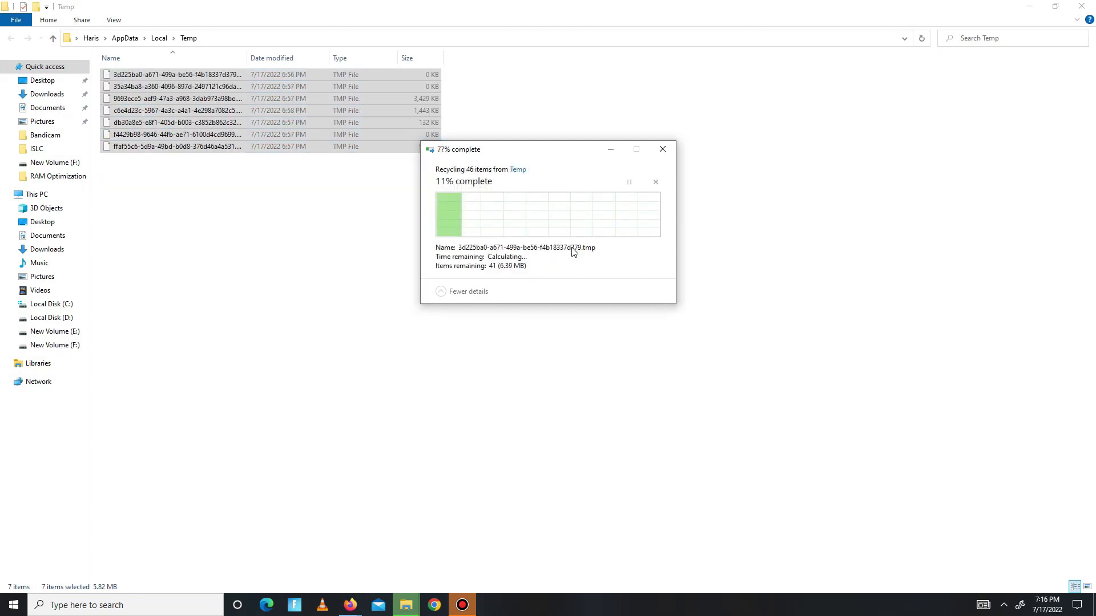
pyautogui.click(1082, 6)
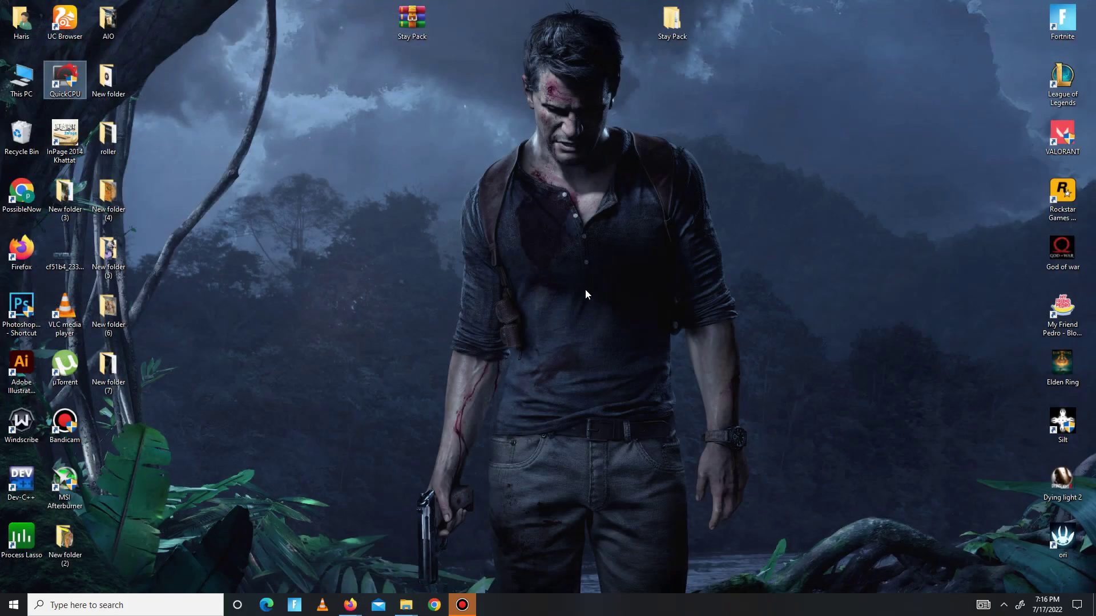
# Step: Refresh the desktop, then review Task Manager's Processes list: 4 apps, 75 background processes, 51% memory
pyautogui.rightClick(584, 289)
pyautogui.click(648, 344)
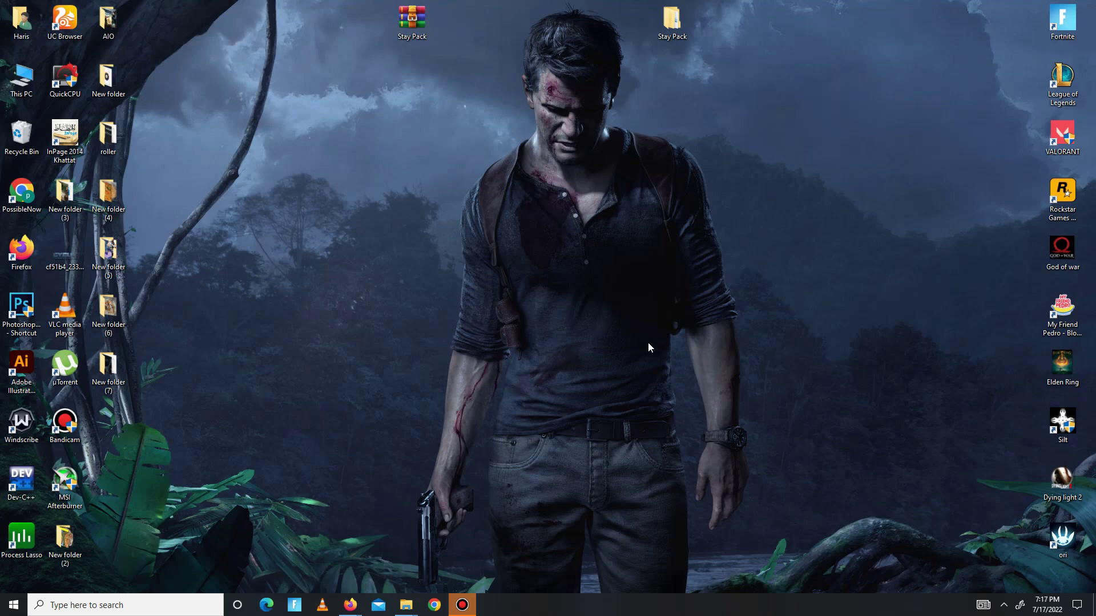
pyautogui.rightClick(677, 605)
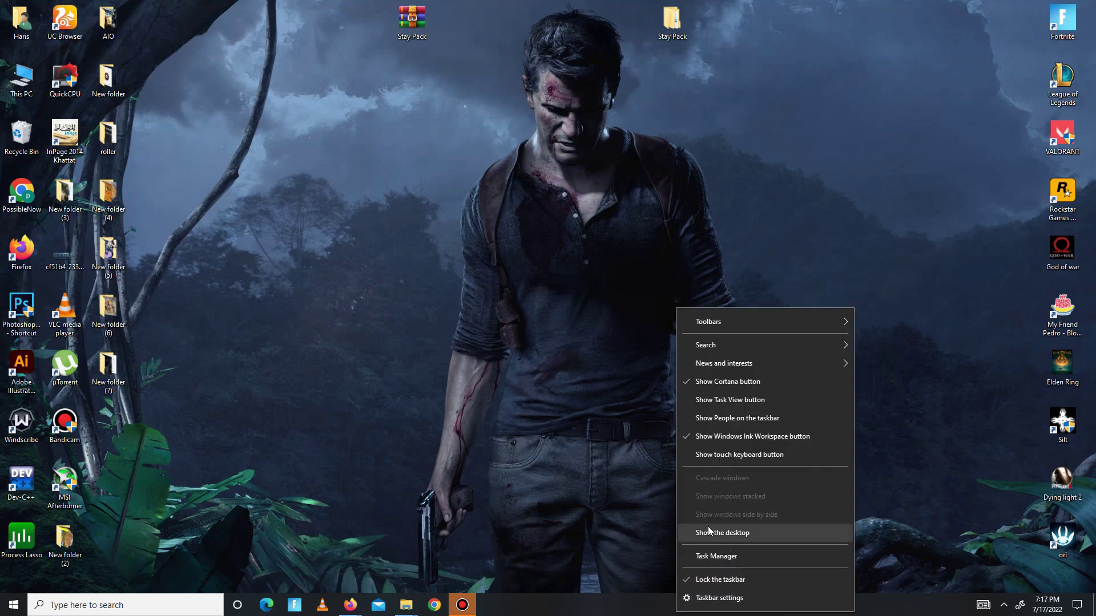
pyautogui.click(722, 555)
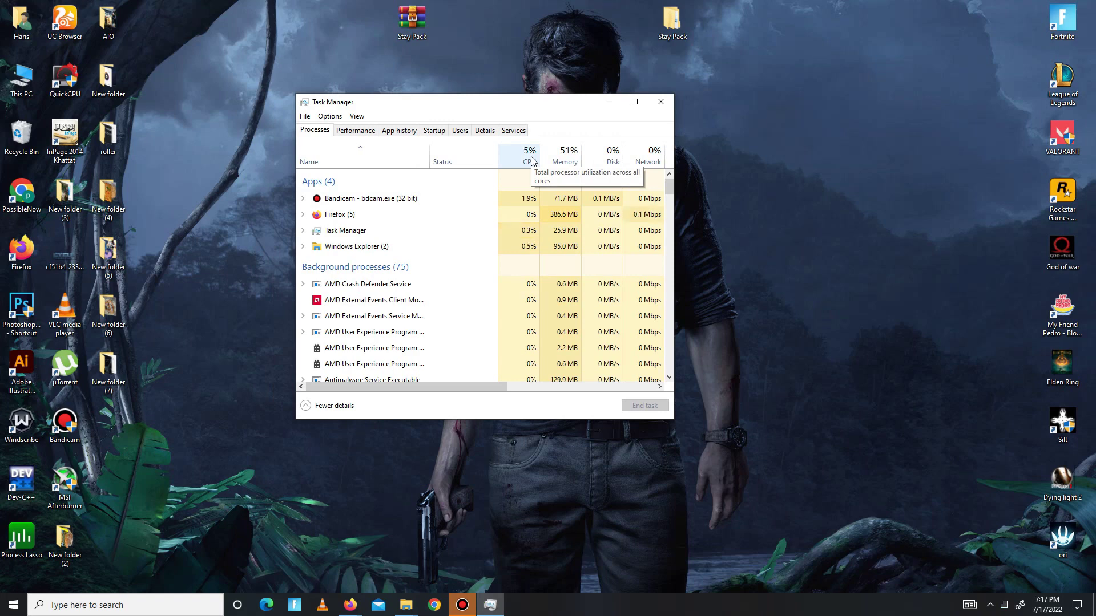
pyautogui.moveTo(669, 186)
pyautogui.mouseDown()
pyautogui.moveTo(669, 240)
pyautogui.moveTo(672, 180)
pyautogui.mouseUp()
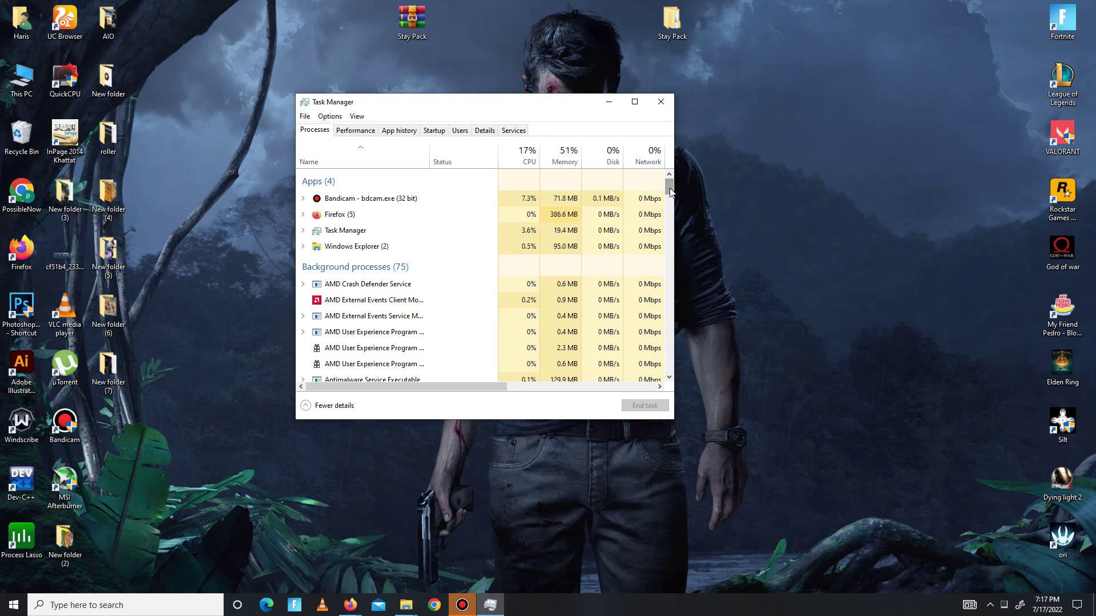
pyautogui.scroll(-1, 671, 206)
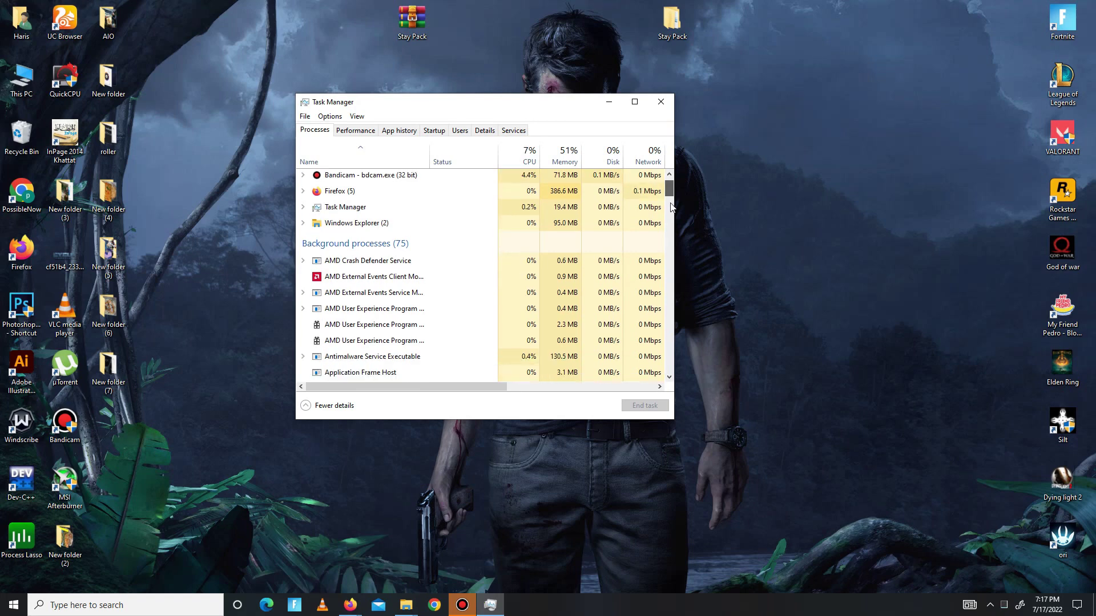
pyautogui.moveTo(671, 207); pyautogui.dragTo(619, 112)
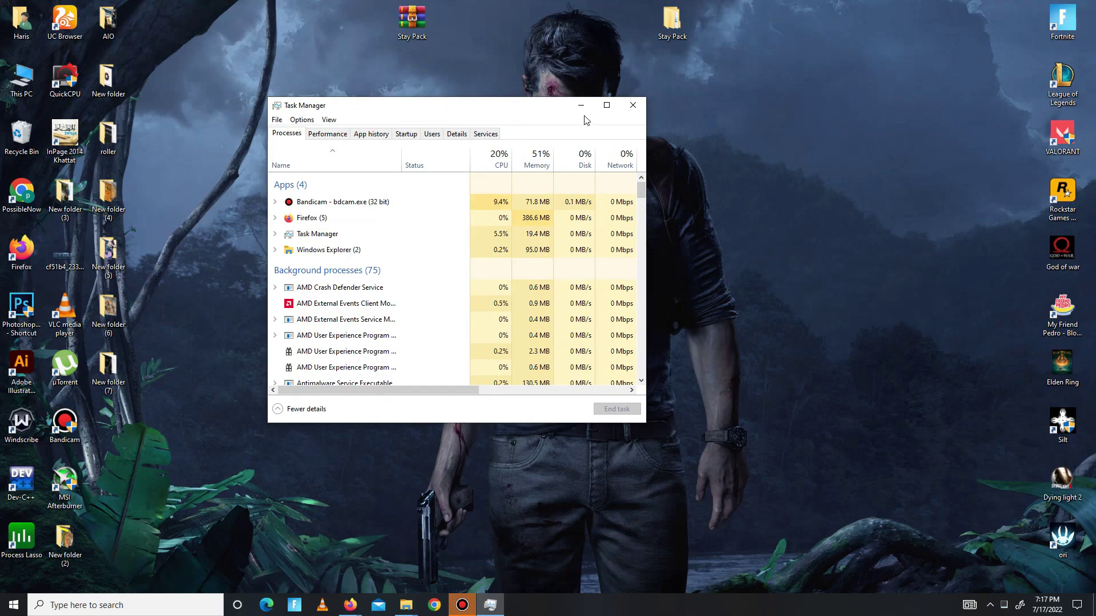